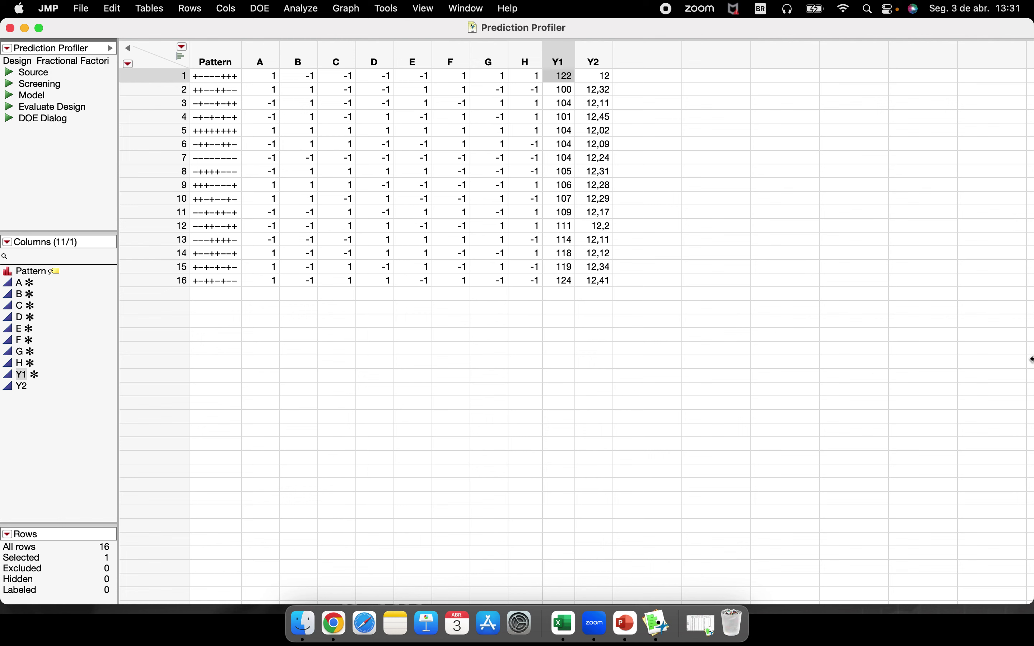
Step: Narrow the Prediction Profiler table window and restore the minimized Prediction Profiler Regressao table beside it
left_click_drag(1029, 358, 664, 342)
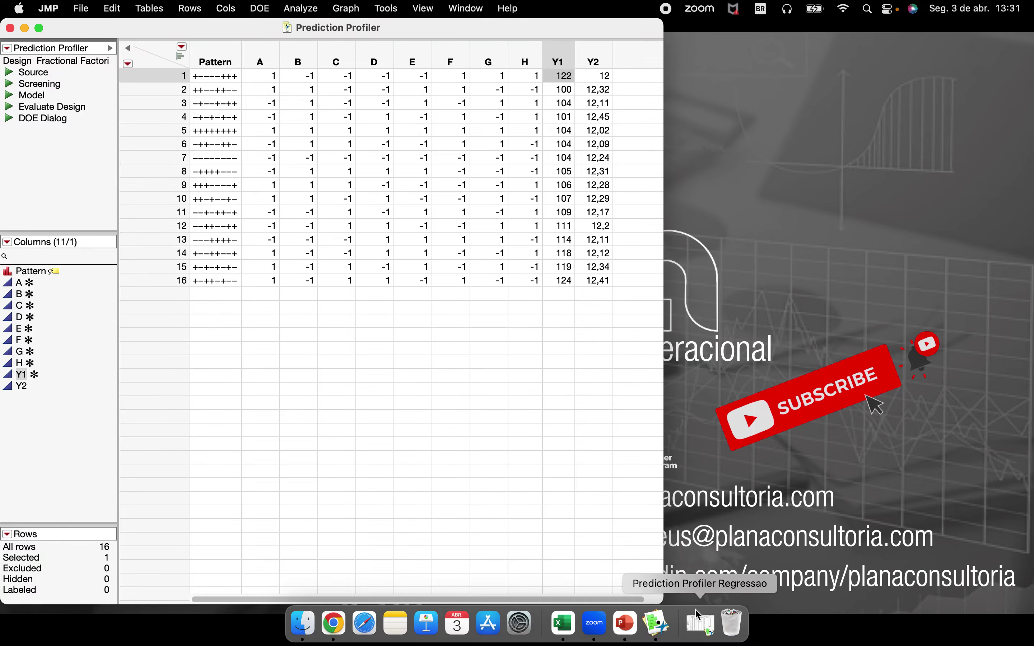
left_click(701, 624)
left_click_drag(463, 58, 776, 225)
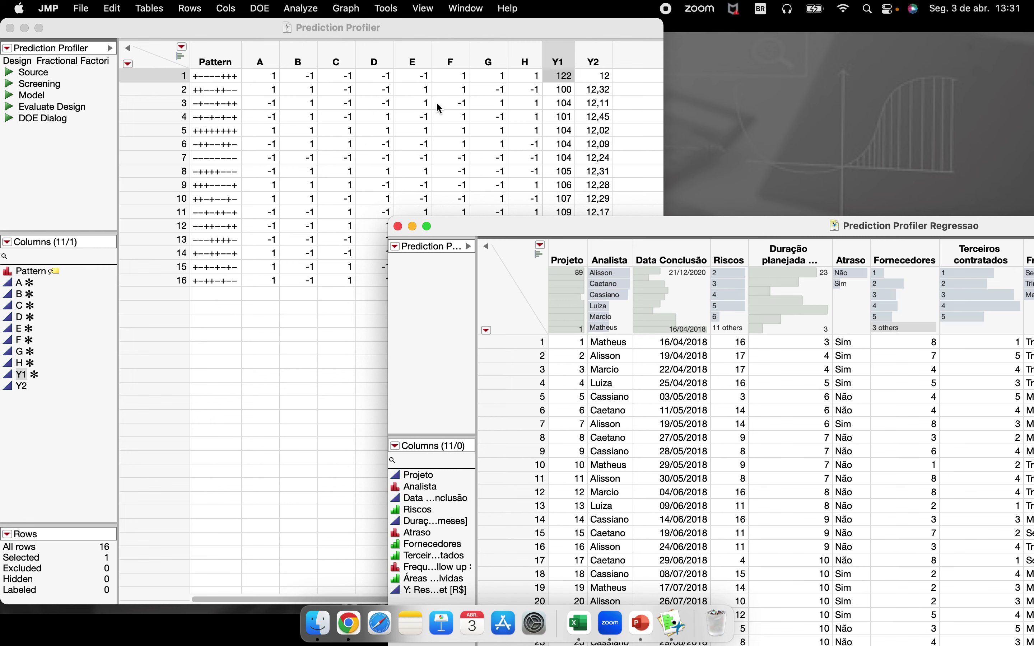
Step: Select the Y1 and Y2 columns in the Prediction Profiler table
left_click(457, 152)
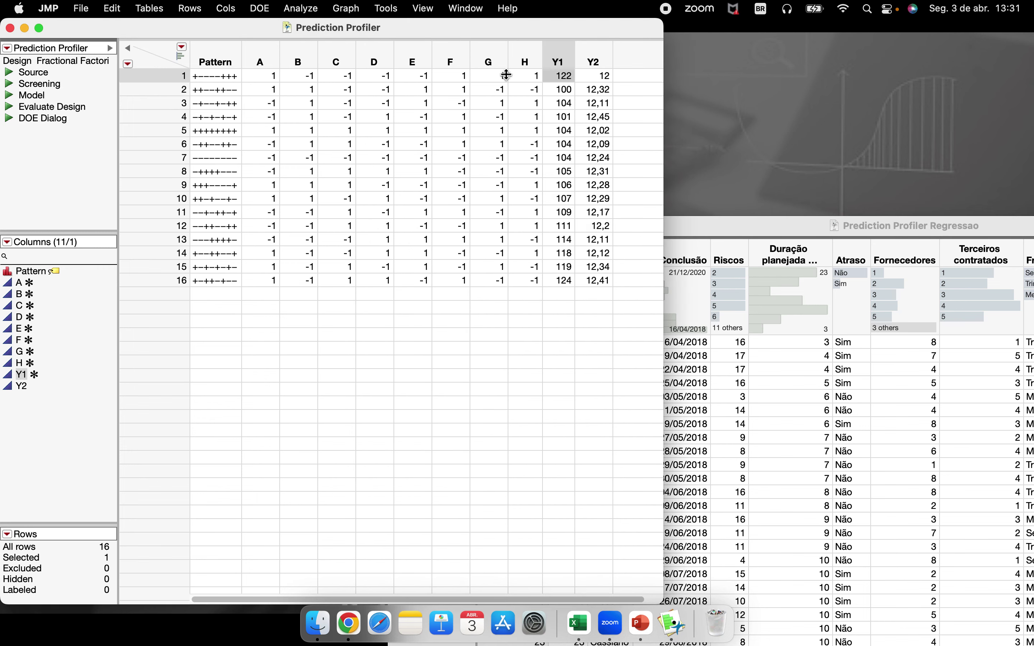
left_click(591, 63)
left_click(573, 59, "shift")
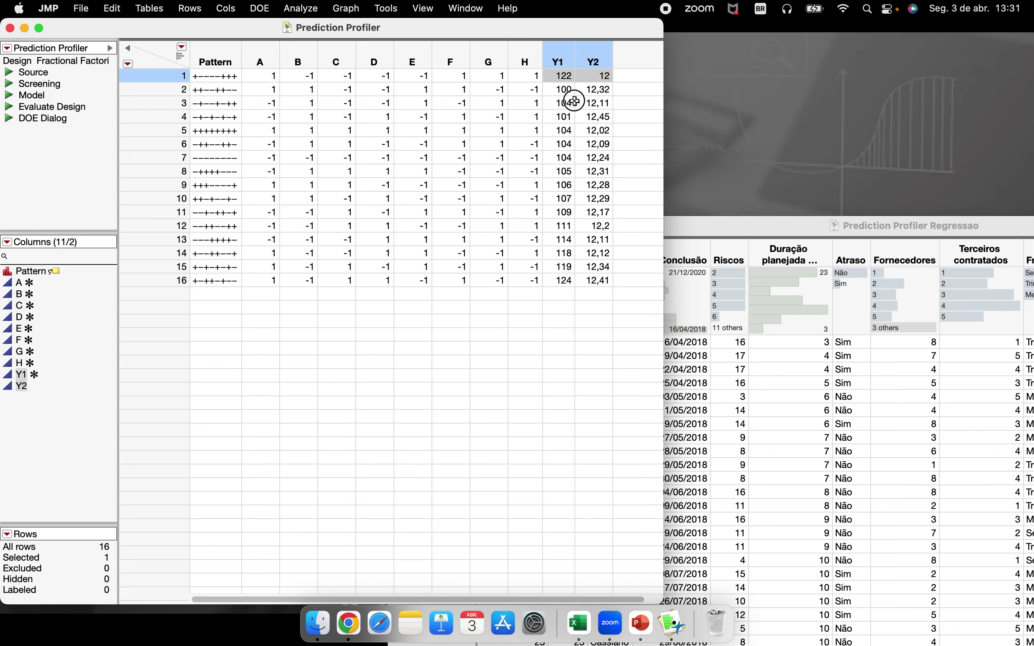
Step: Examine the columns of the Prediction Profiler Regressao table, move it aside and return to the Prediction Profiler table
left_click(843, 408)
left_click_drag(769, 231, 409, 46)
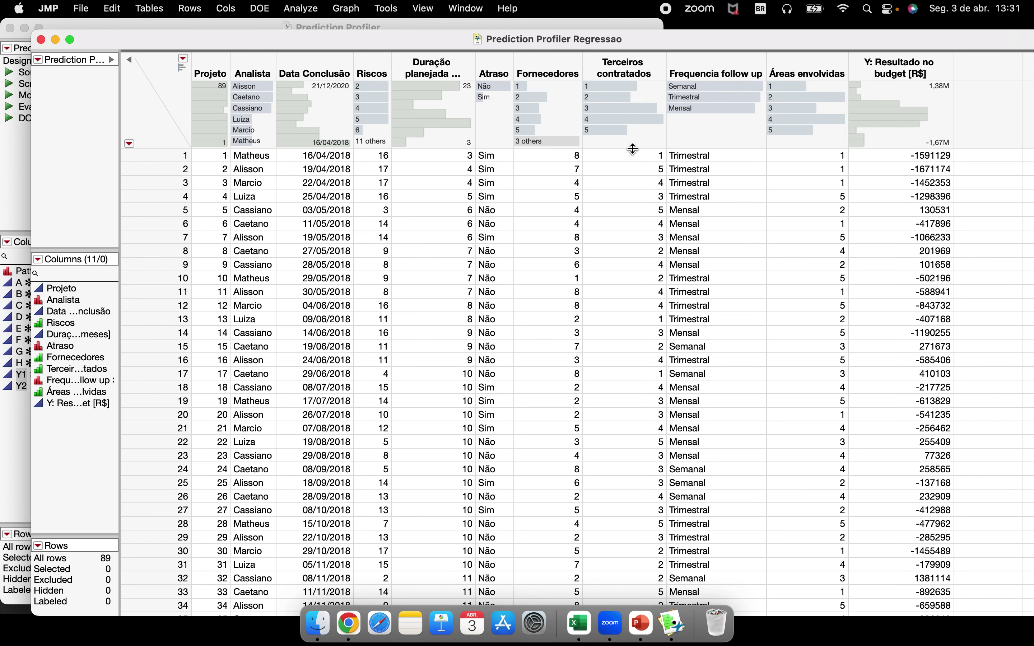
left_click_drag(230, 43, 767, 128)
left_click(409, 188)
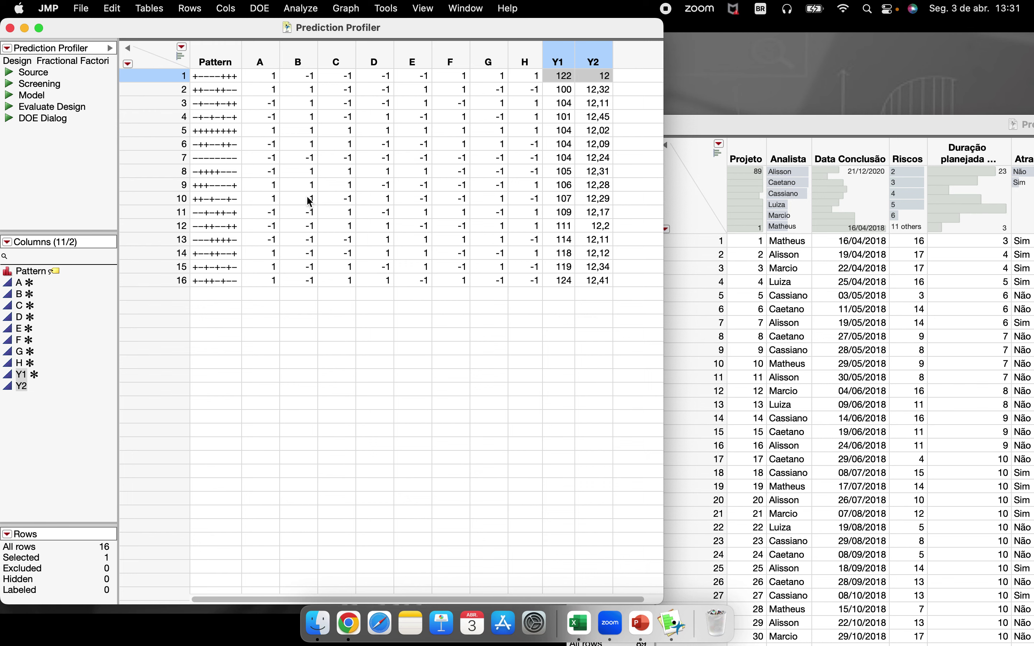
Step: Open the table's saved Model specification, add Y2 as a second response alongside Y1, and run the fit
left_click(15, 99)
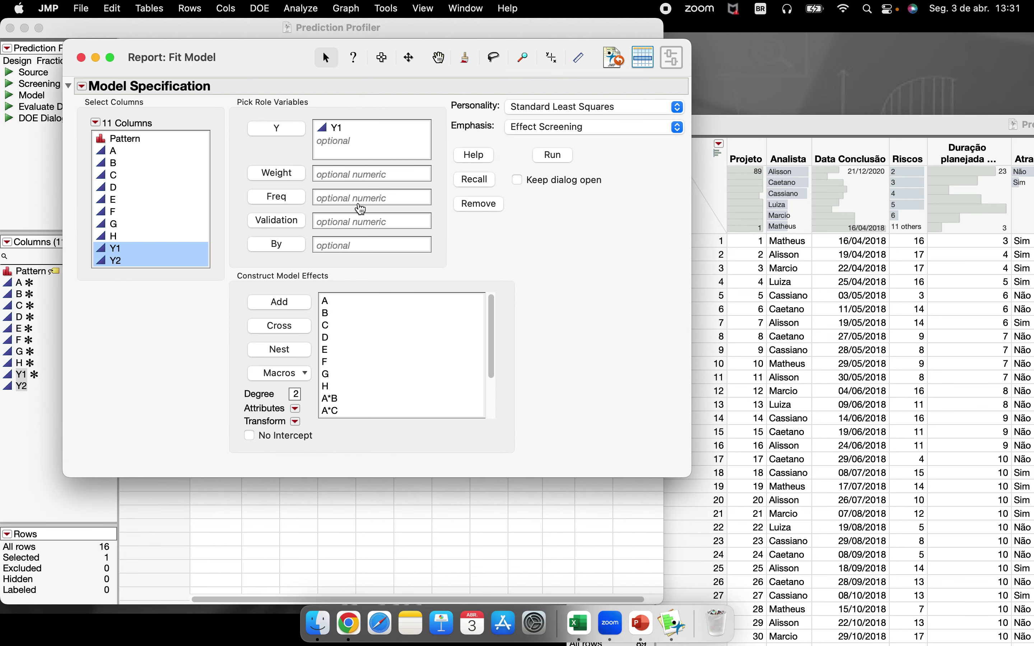
scroll(387, 351, "down", 5)
scroll(387, 350, "up", 5)
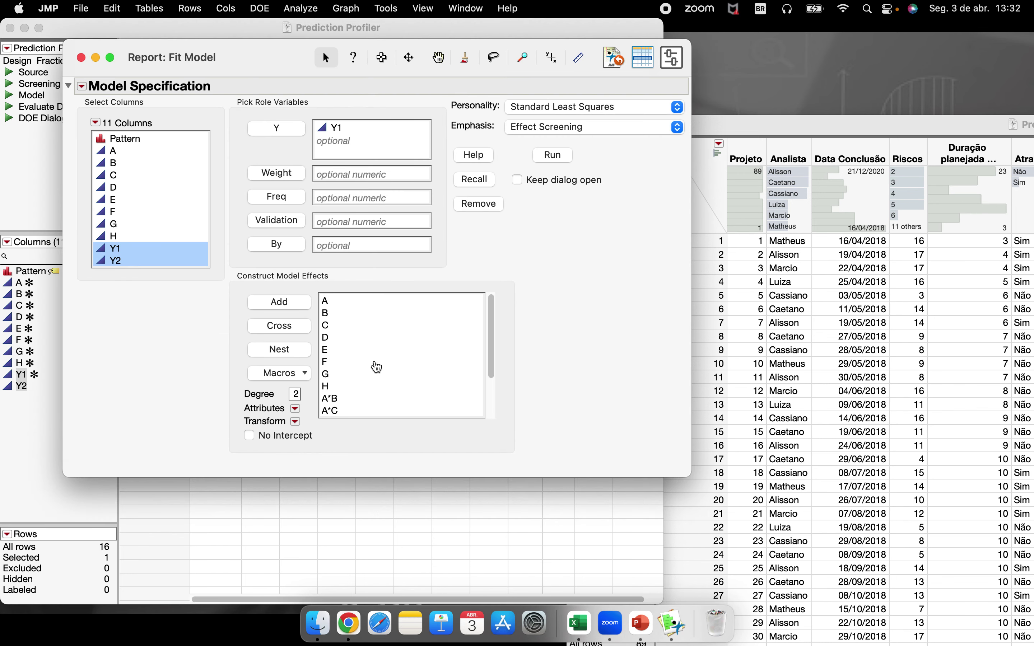
left_click_drag(131, 248, 295, 133)
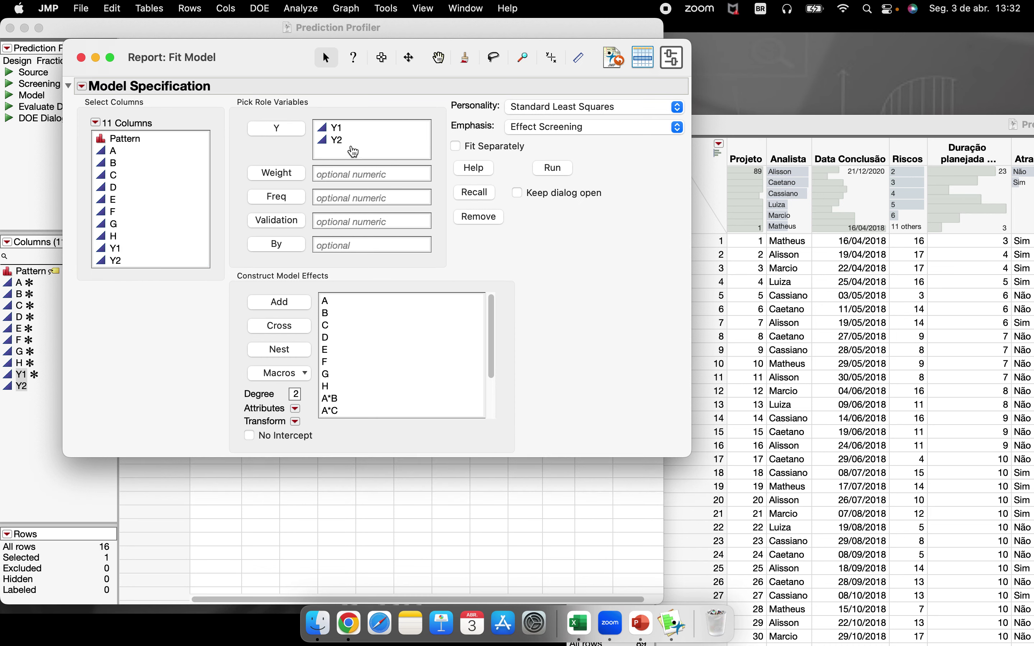
left_click(553, 168)
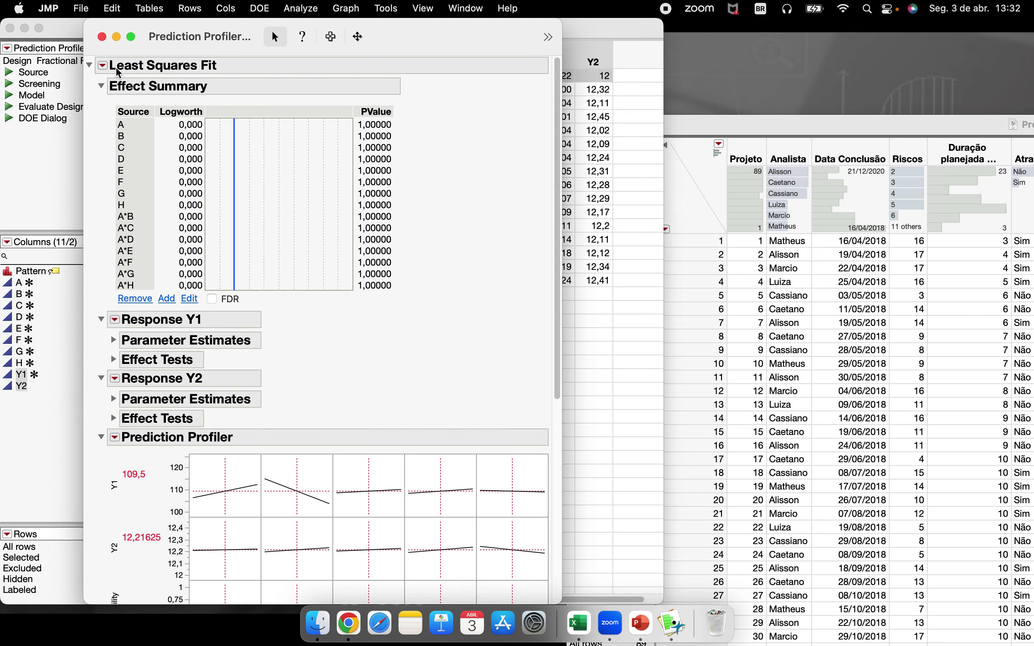
Step: Collapse the Effect Summary and enlarge the Fit Least Squares report window to show the whole Prediction Profiler
left_click(101, 85)
left_click(131, 37)
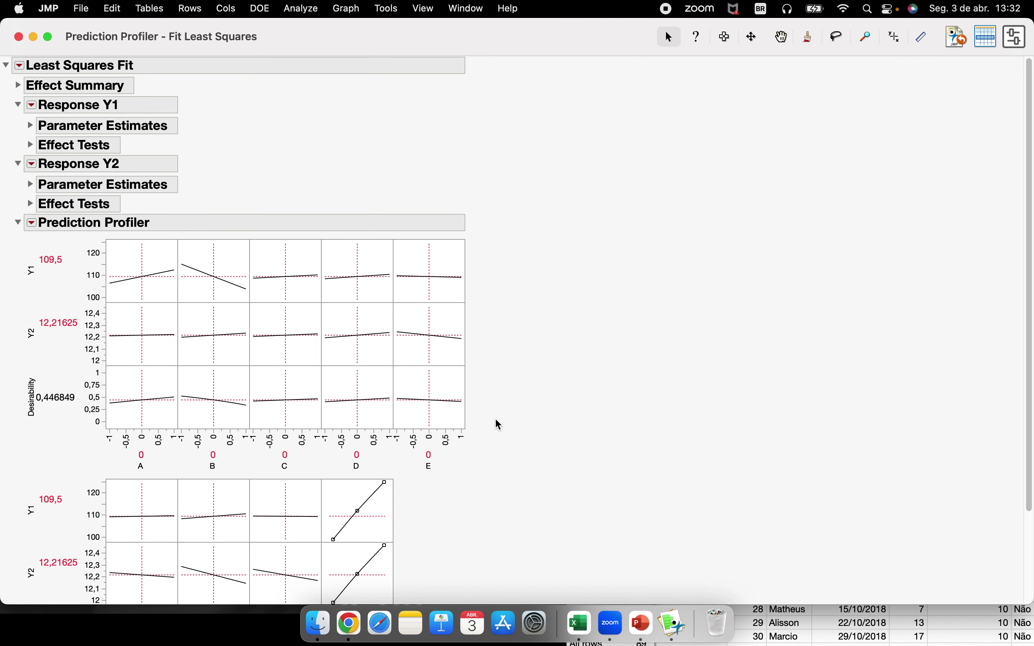
scroll(499, 426, "down", 3)
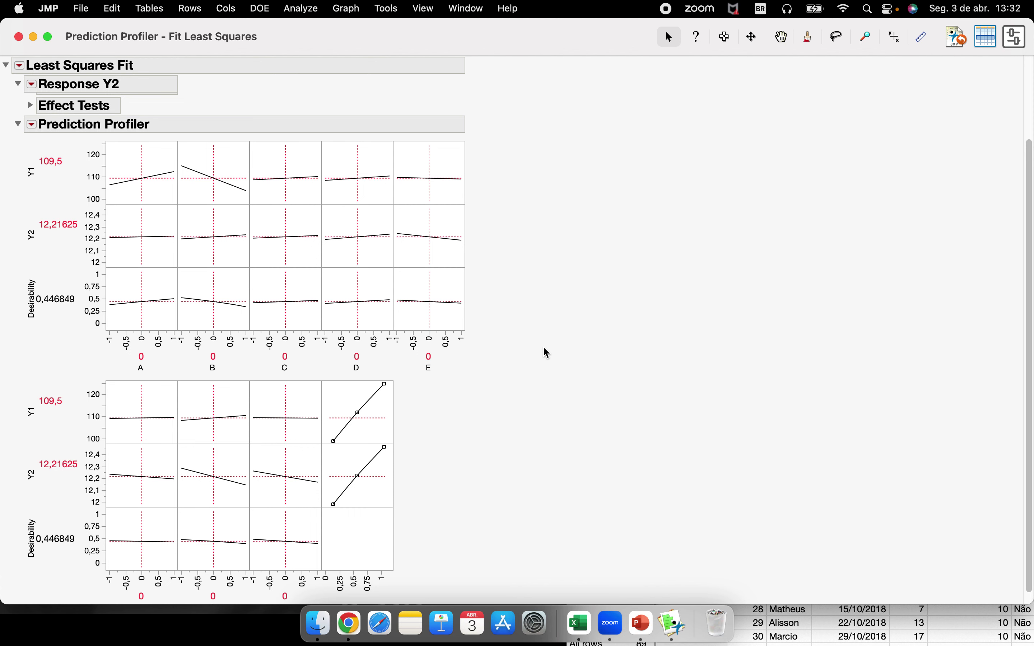
scroll(535, 333, "down", 1)
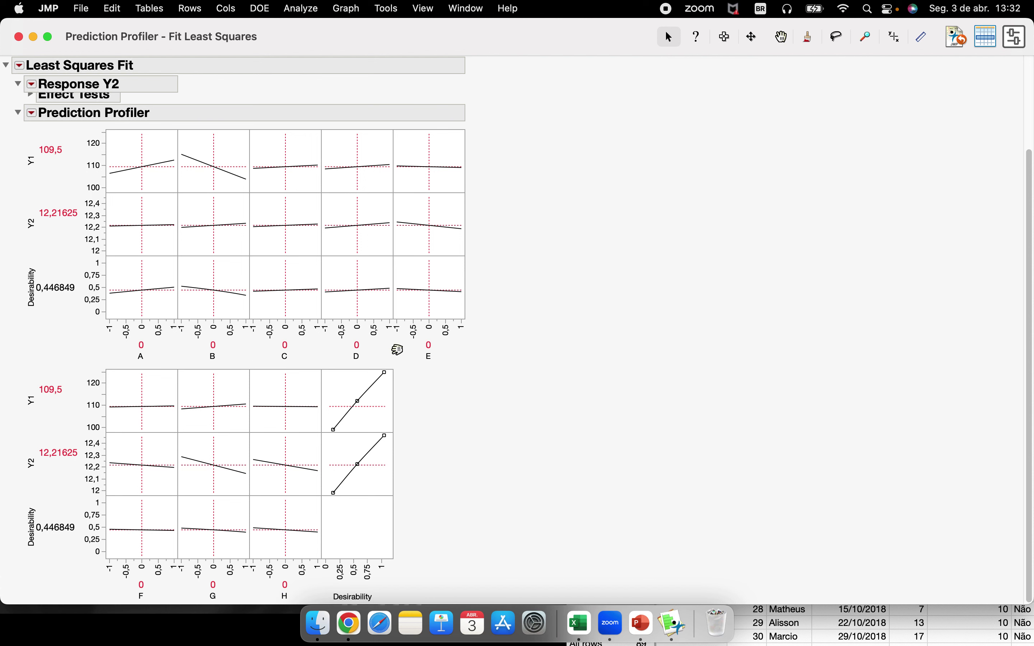
mouse_move(81, 348)
left_mouse_down()
mouse_move(120, 362)
mouse_move(346, 369)
mouse_move(191, 328)
left_mouse_up()
mouse_move(420, 580)
left_mouse_down()
mouse_move(114, 556)
mouse_move(241, 607)
left_mouse_up()
mouse_move(422, 579)
left_mouse_down()
mouse_move(332, 591)
mouse_move(372, 607)
mouse_move(342, 575)
left_mouse_up()
Step: Try reordering the profiler's X variables by moving a factor from the start of the order to the end and back
left_click(32, 114)
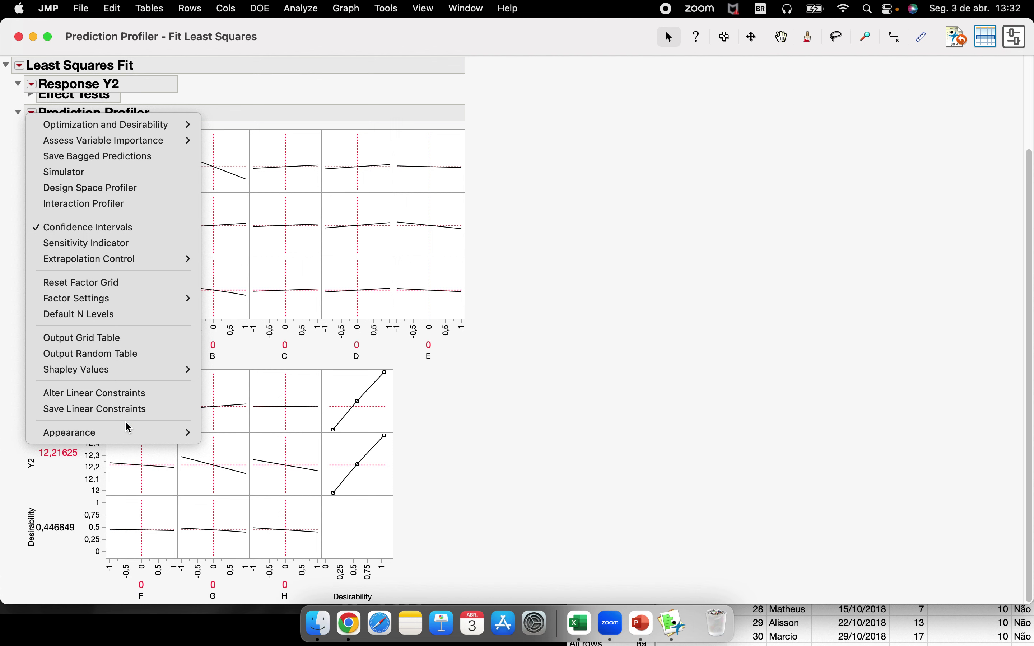
mouse_move(144, 434)
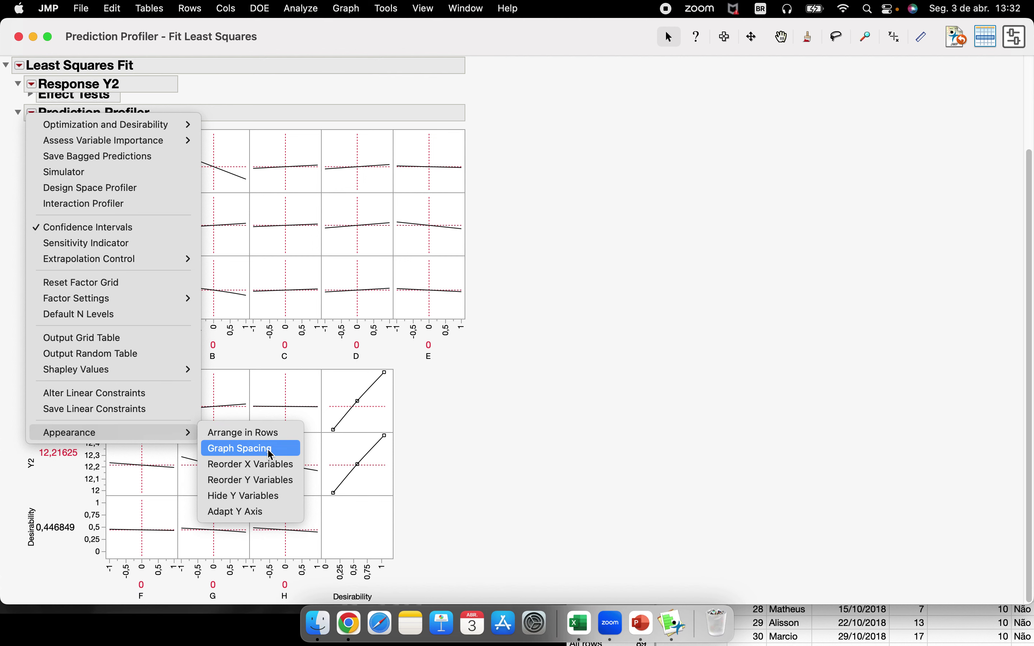
left_click(273, 470)
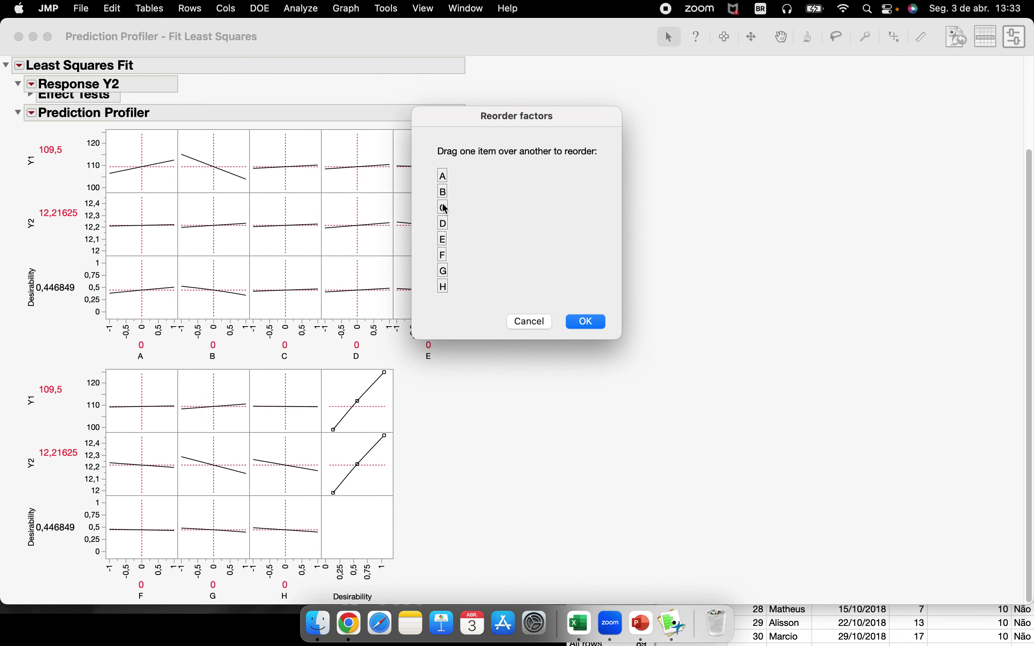
left_click(445, 184)
left_click_drag(444, 184, 448, 291)
left_click_drag(445, 284, 443, 175)
left_click(585, 321)
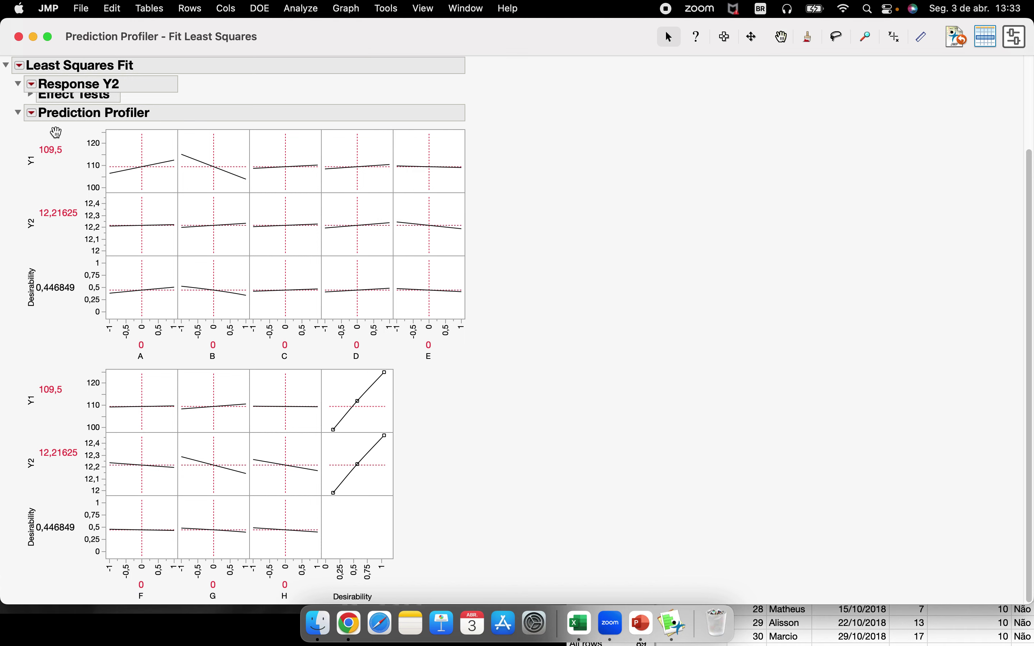
Step: Arrange the Prediction Profiler in rows with 9 plots across
left_click(31, 113)
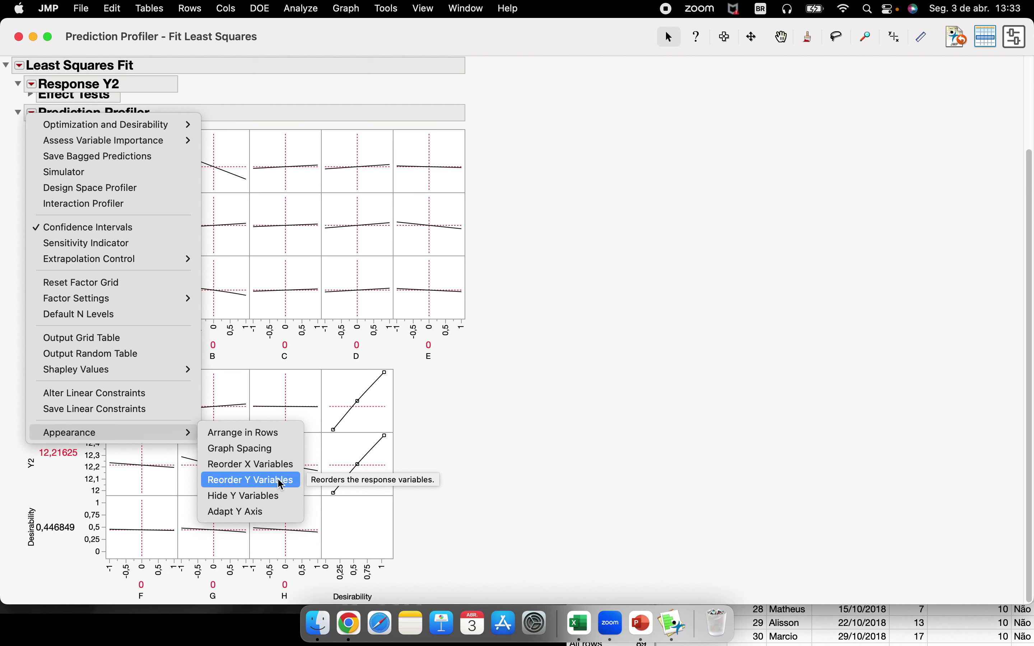
left_click(276, 433)
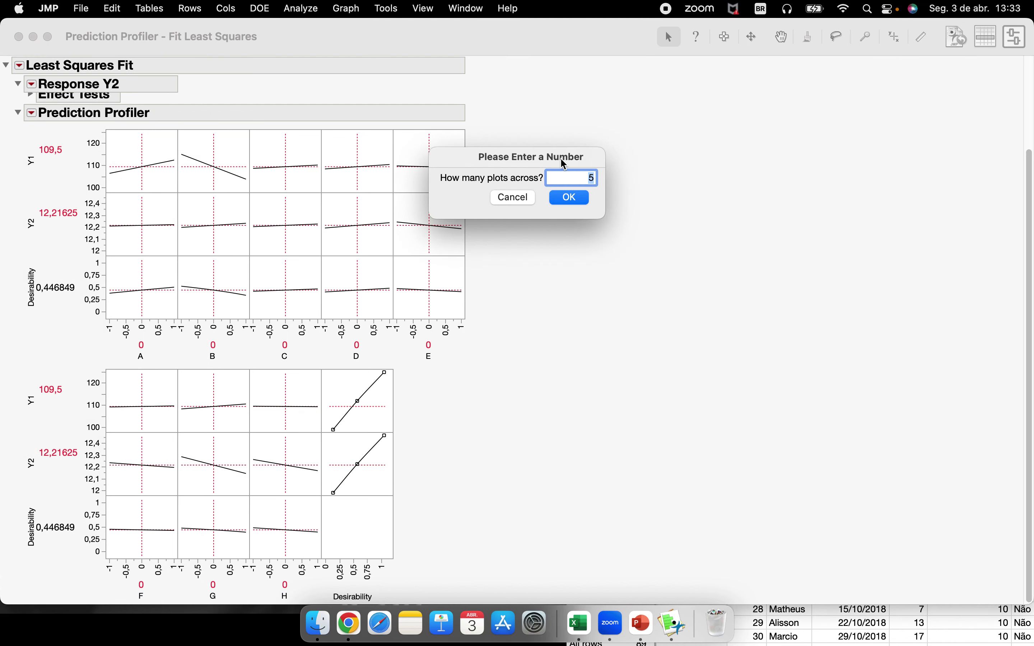
left_click_drag(564, 165, 730, 151)
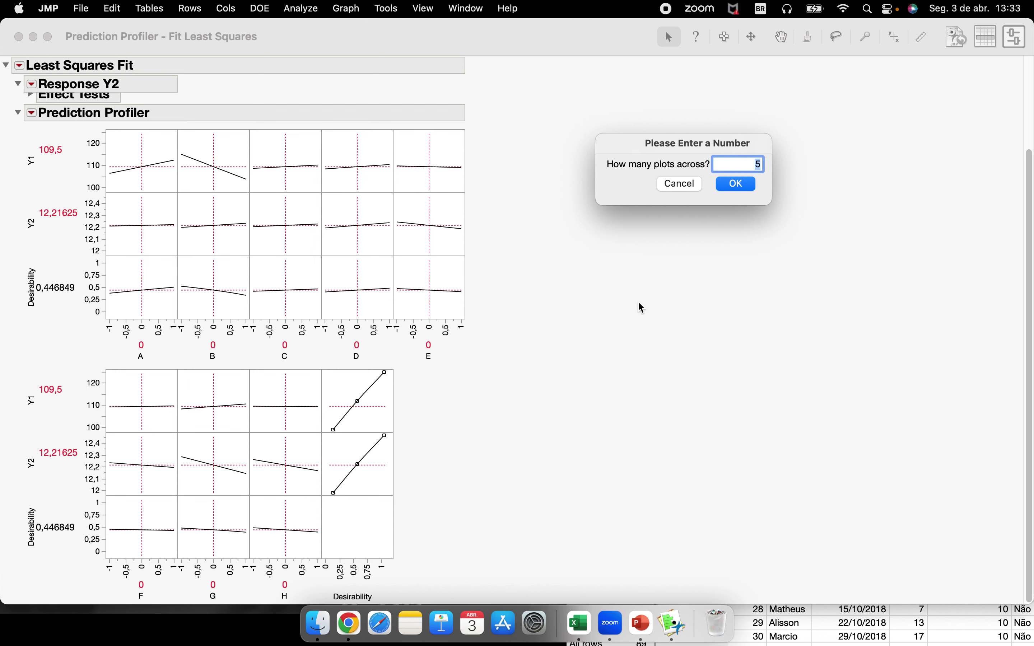
type("9")
left_click(731, 185)
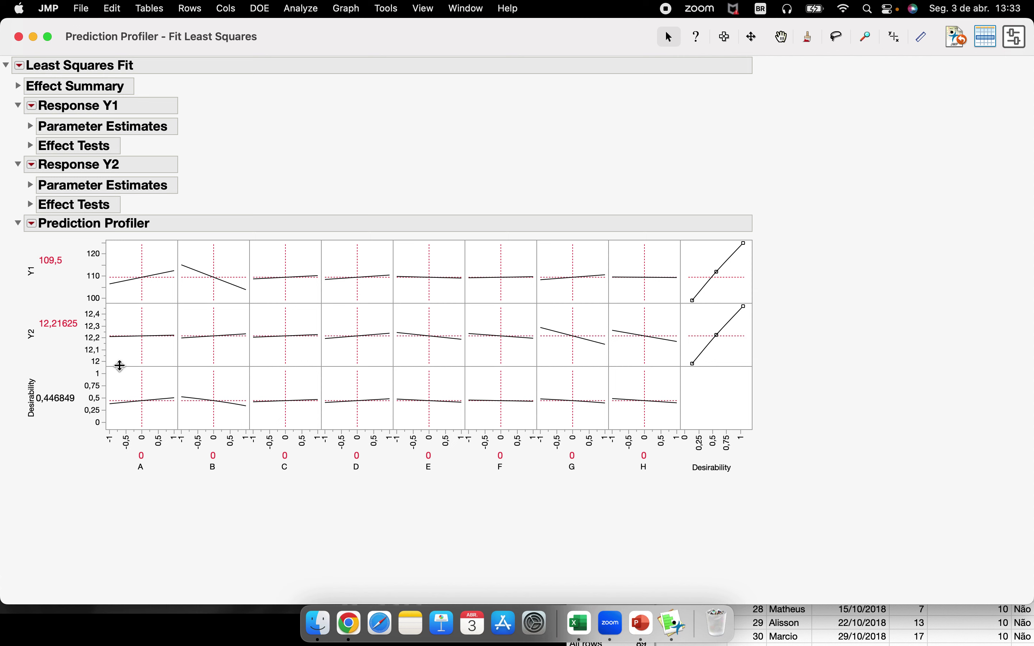
Step: Turn off the desirability functions in the Prediction Profiler
mouse_move(5, 387)
left_mouse_down()
mouse_move(25, 429)
mouse_move(85, 404)
mouse_move(7, 397)
left_mouse_up()
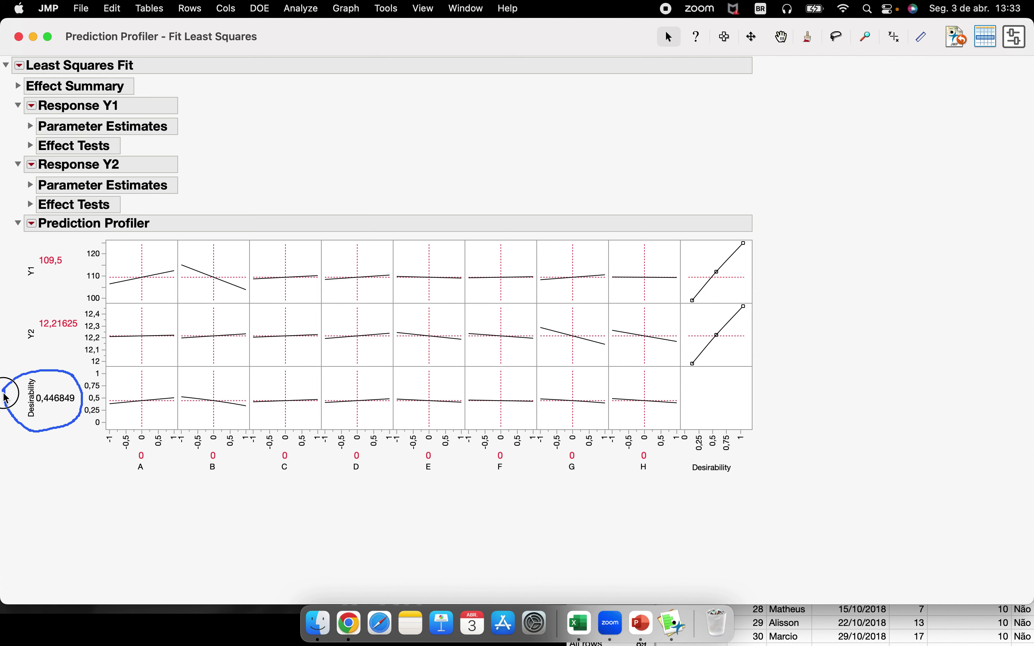
left_click(33, 224)
mouse_move(36, 234)
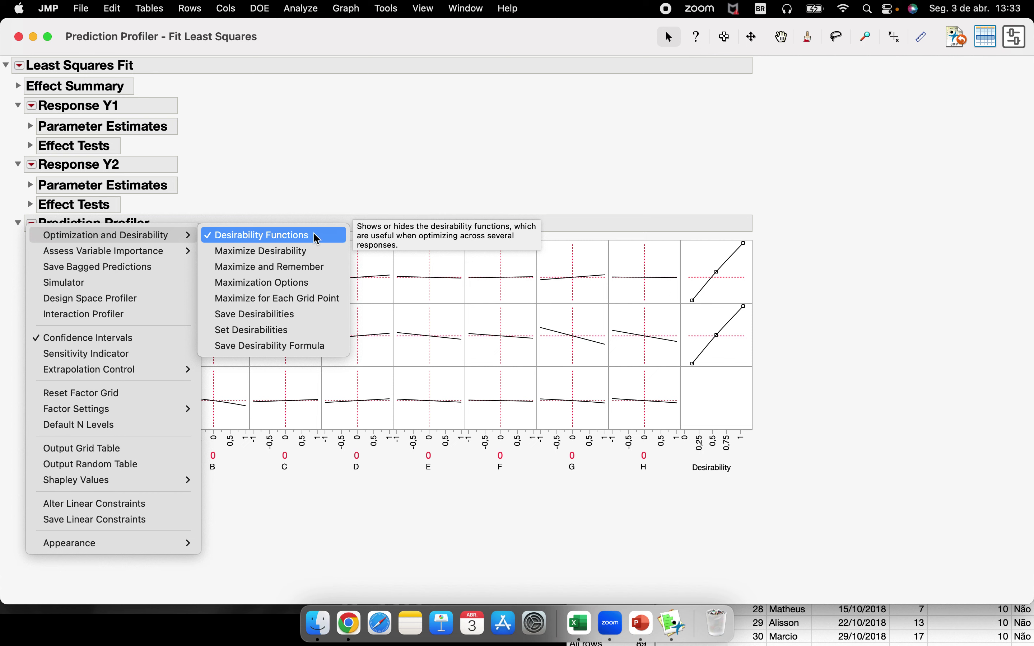
left_click(261, 240)
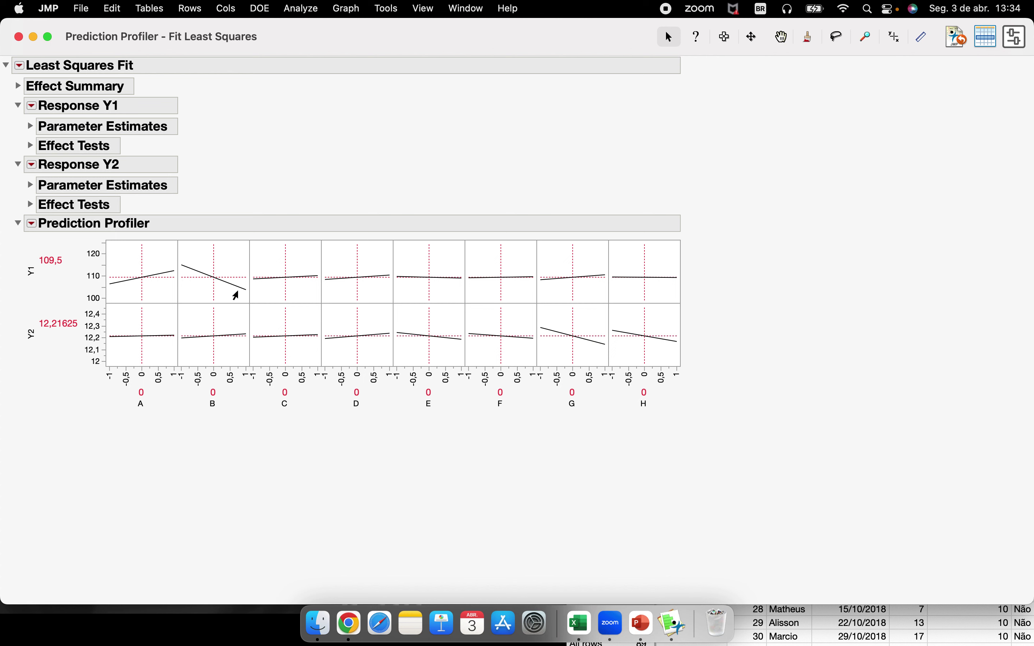
Step: Set factor B to 1 in the Prediction Profiler to examine its effect on Y1
mouse_move(197, 429)
left_mouse_down()
mouse_move(224, 390)
mouse_move(197, 417)
left_mouse_up()
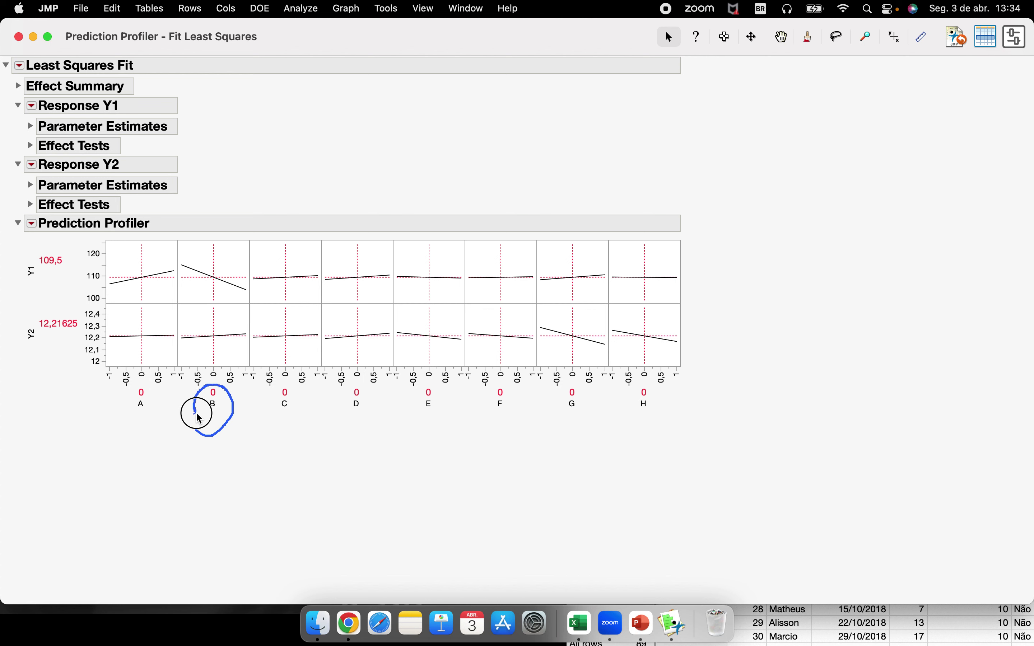
left_click_drag(8, 267, 34, 265)
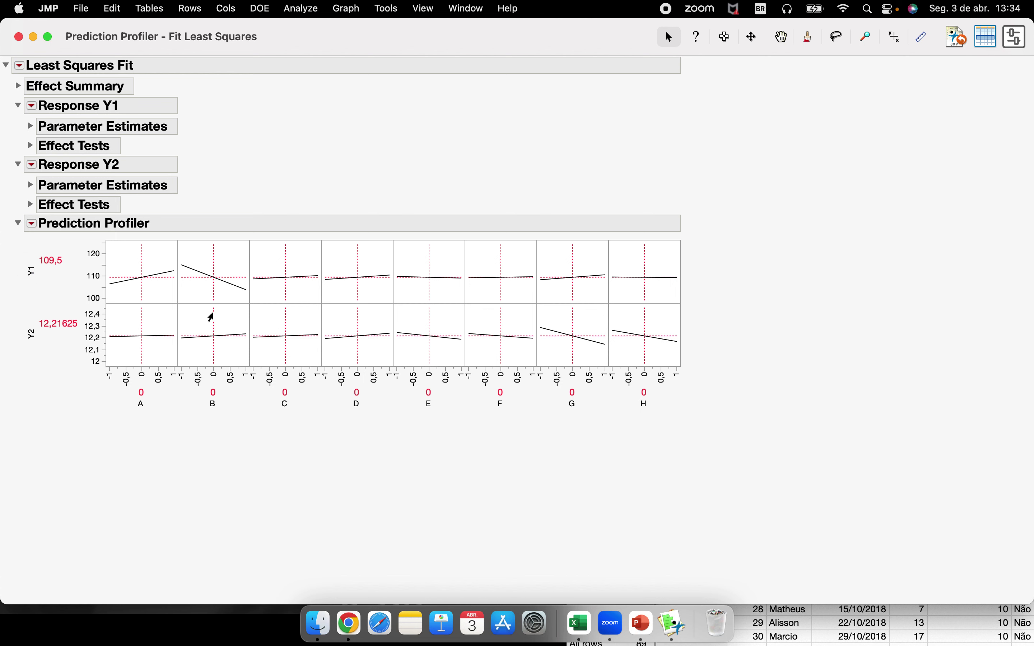
left_click_drag(213, 296, 250, 302)
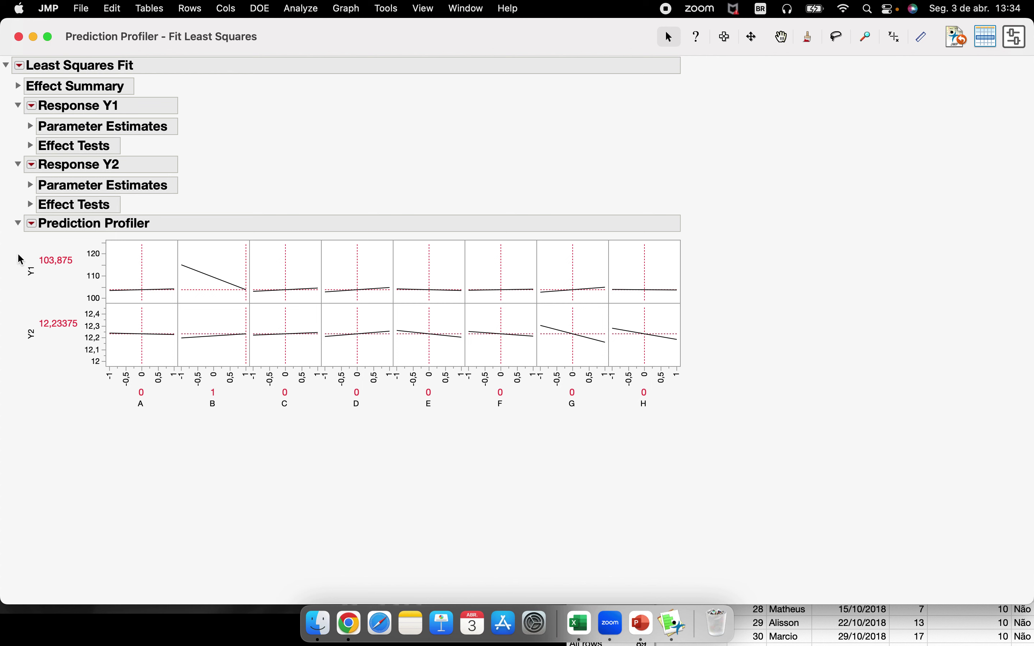
left_click(15, 276)
left_click_drag(16, 277, 65, 272)
Step: Return factor B to 0 in the profiler and shift factor A slightly to -0,02
left_click(216, 292)
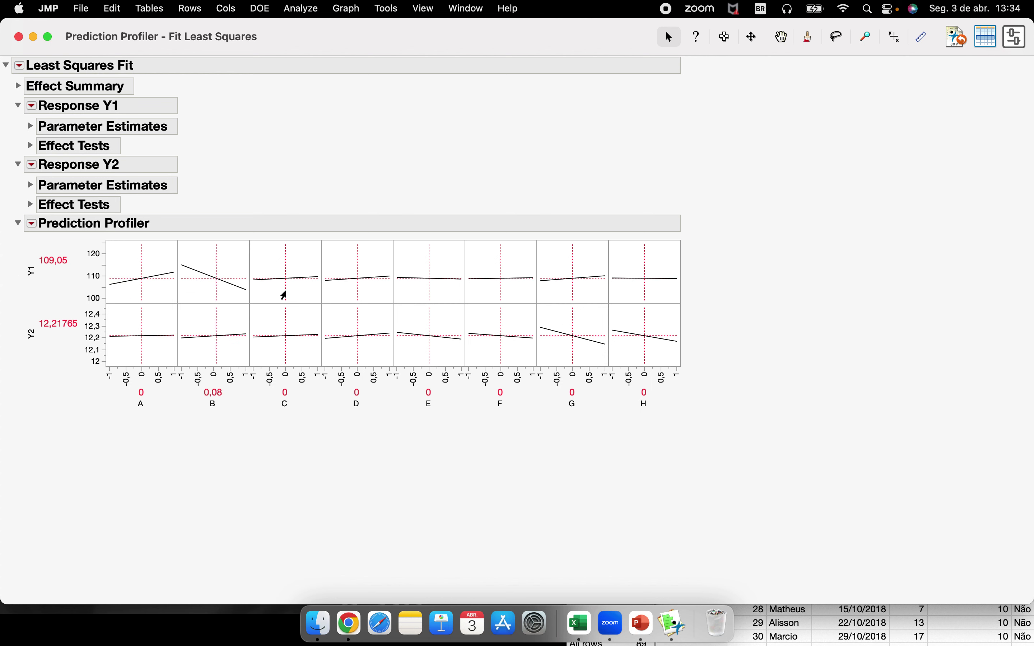
mouse_move(502, 296)
left_mouse_down()
mouse_move(466, 293)
mouse_move(513, 293)
mouse_move(478, 299)
mouse_move(501, 297)
left_mouse_up()
mouse_move(216, 300)
left_mouse_down()
mouse_move(179, 287)
mouse_move(237, 305)
mouse_move(214, 307)
left_mouse_up()
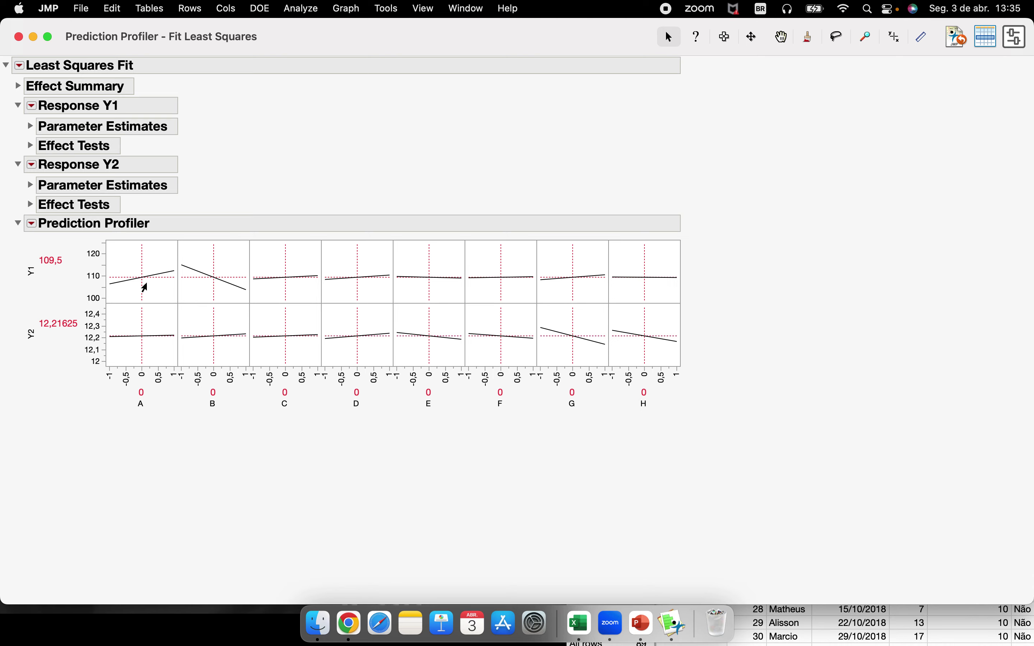
mouse_move(142, 263)
left_mouse_down()
mouse_move(27, 270)
mouse_move(303, 265)
mouse_move(141, 269)
left_mouse_up()
Step: Move the report window aside to view the factor levels in the data table, and bring it back
left_click_drag(279, 38, 911, 95)
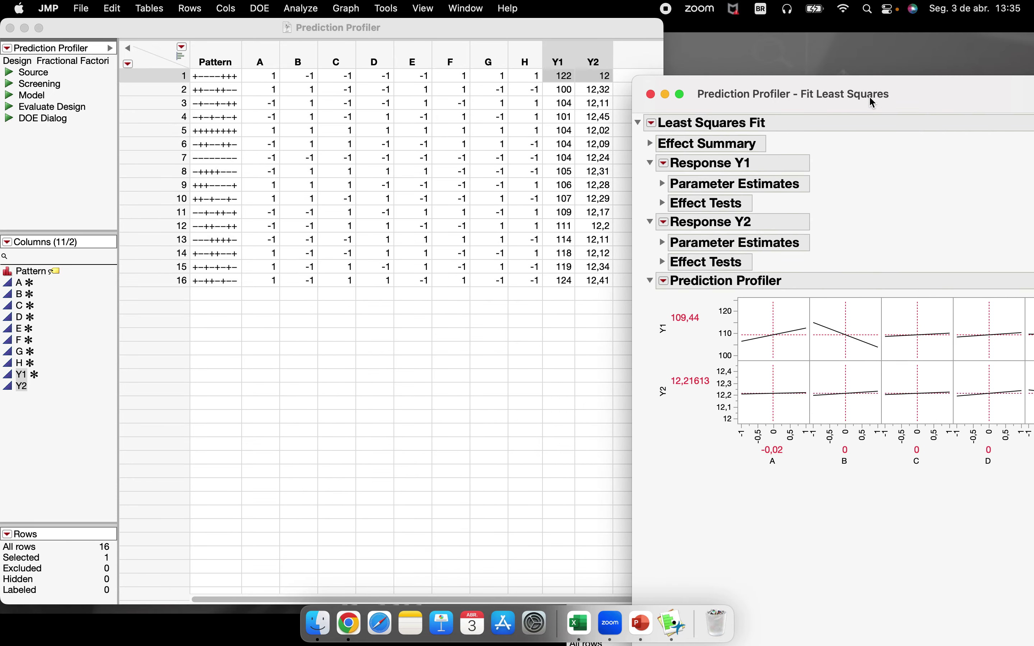
left_click_drag(946, 92, 847, 92)
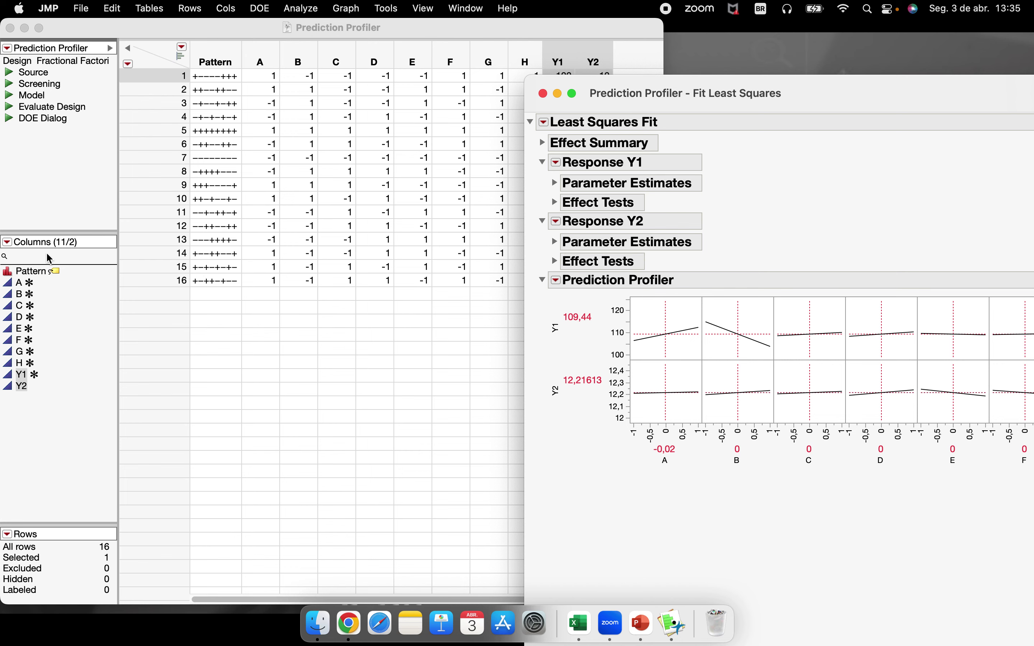
left_click_drag(788, 95, 342, 60)
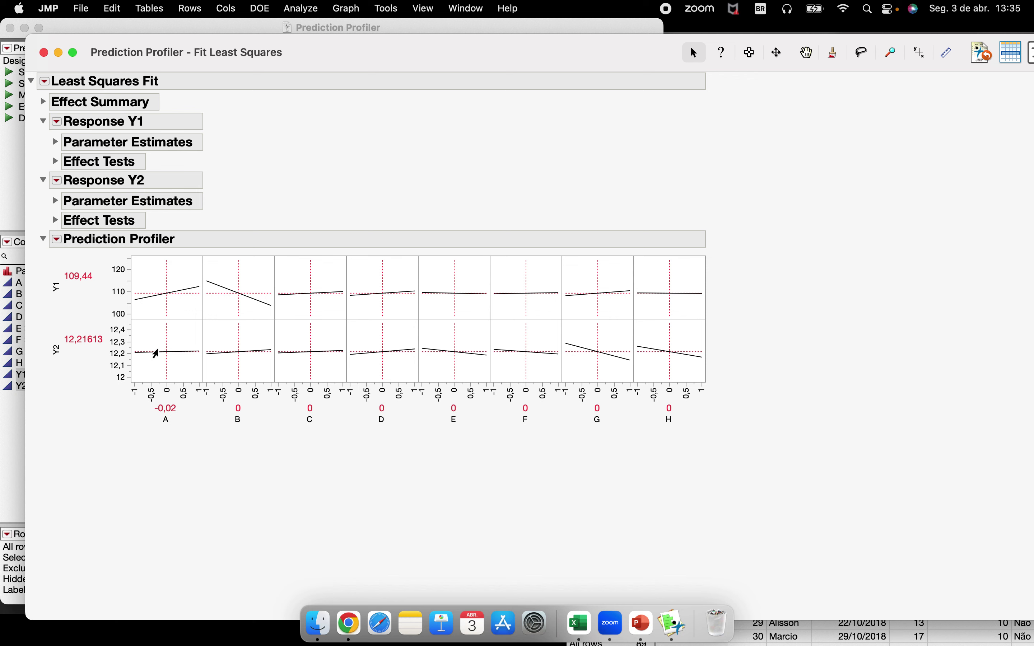
Step: Set the profiler factors A, D and G to -1 and B, C and F to 1
mouse_move(167, 312)
left_mouse_down()
mouse_move(127, 314)
mouse_move(207, 317)
mouse_move(166, 317)
left_mouse_up()
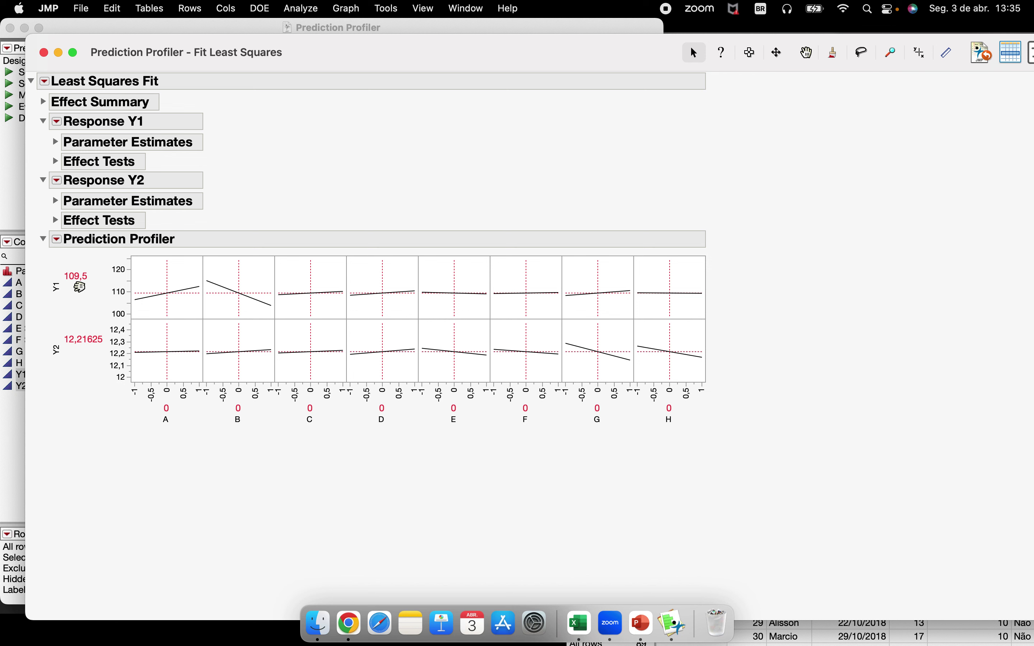
left_click_drag(164, 309, 124, 309)
left_click_drag(237, 310, 345, 291)
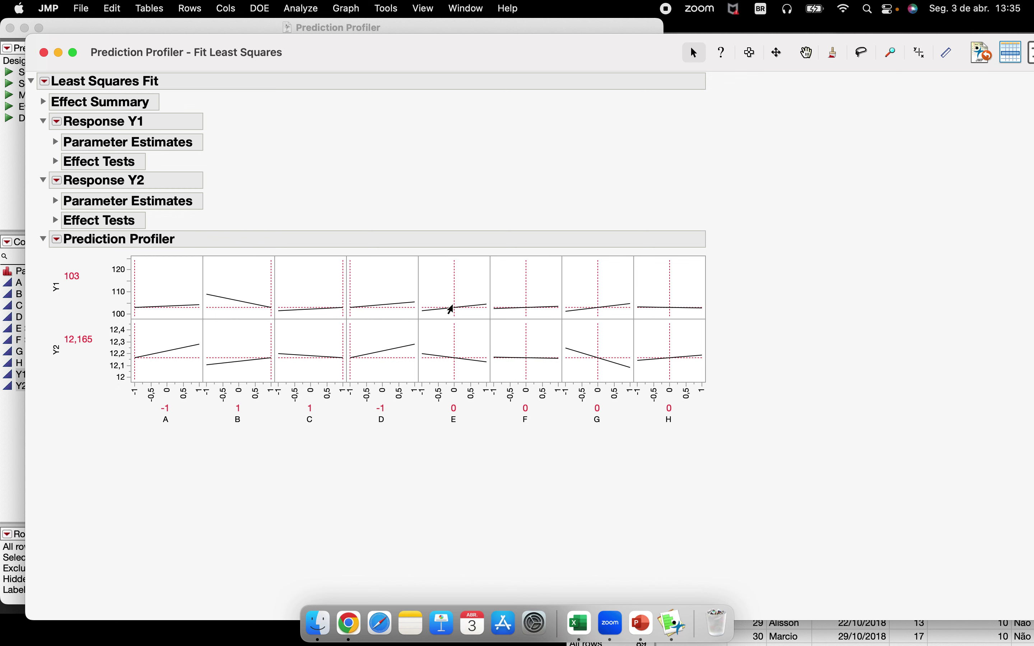
left_click_drag(528, 290, 568, 283)
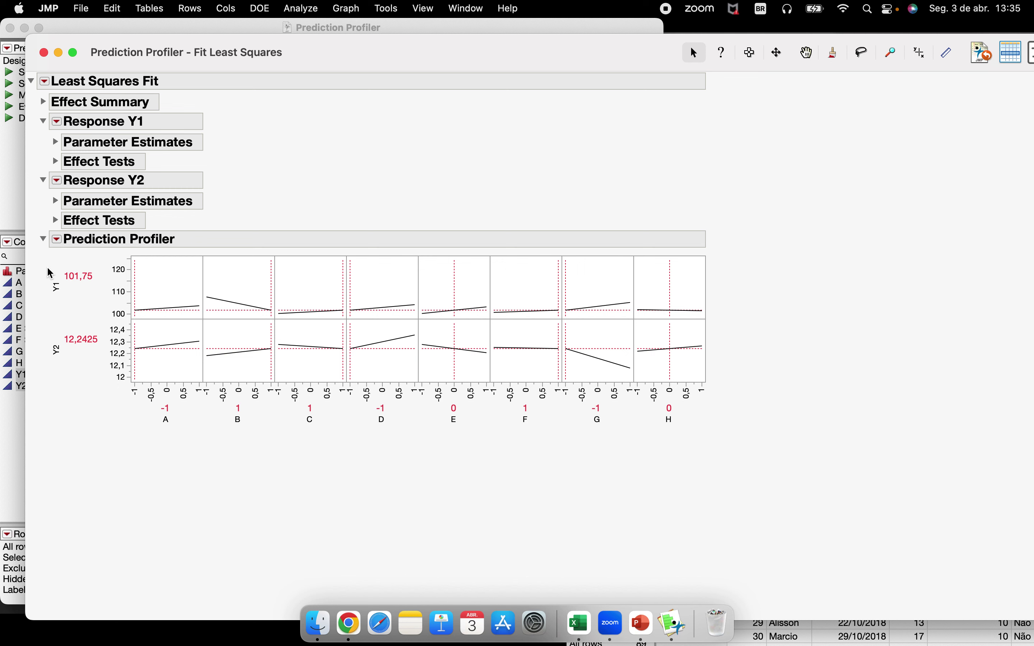
mouse_move(46, 273)
left_mouse_down()
mouse_move(94, 337)
mouse_move(39, 272)
left_mouse_up()
double_click(119, 289)
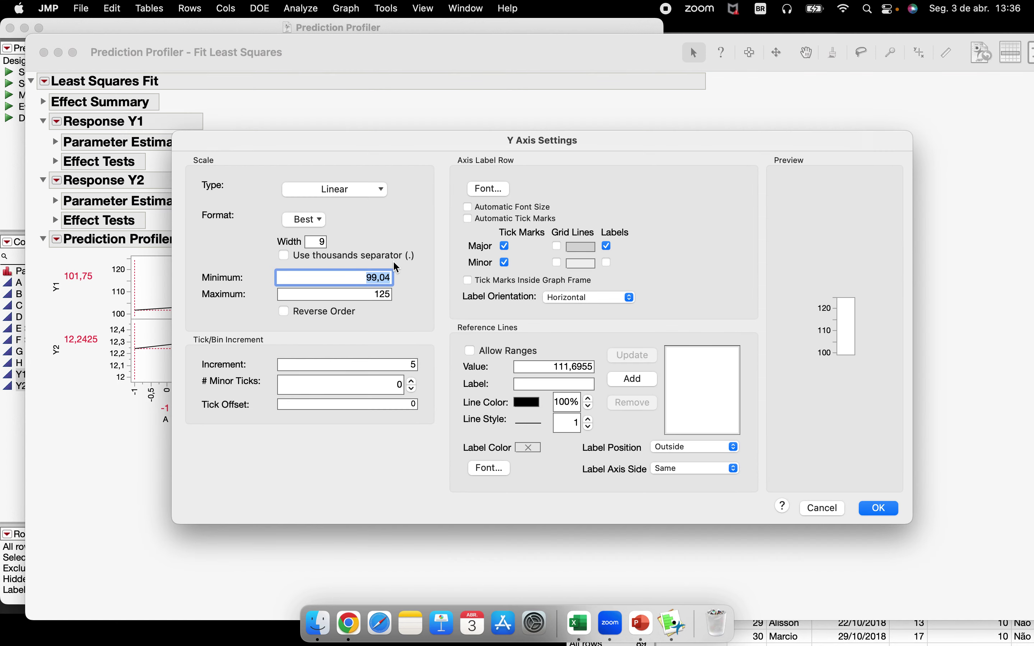
left_click(519, 340)
mouse_move(517, 339)
left_mouse_down()
mouse_move(460, 319)
mouse_move(522, 338)
mouse_move(471, 341)
left_mouse_up()
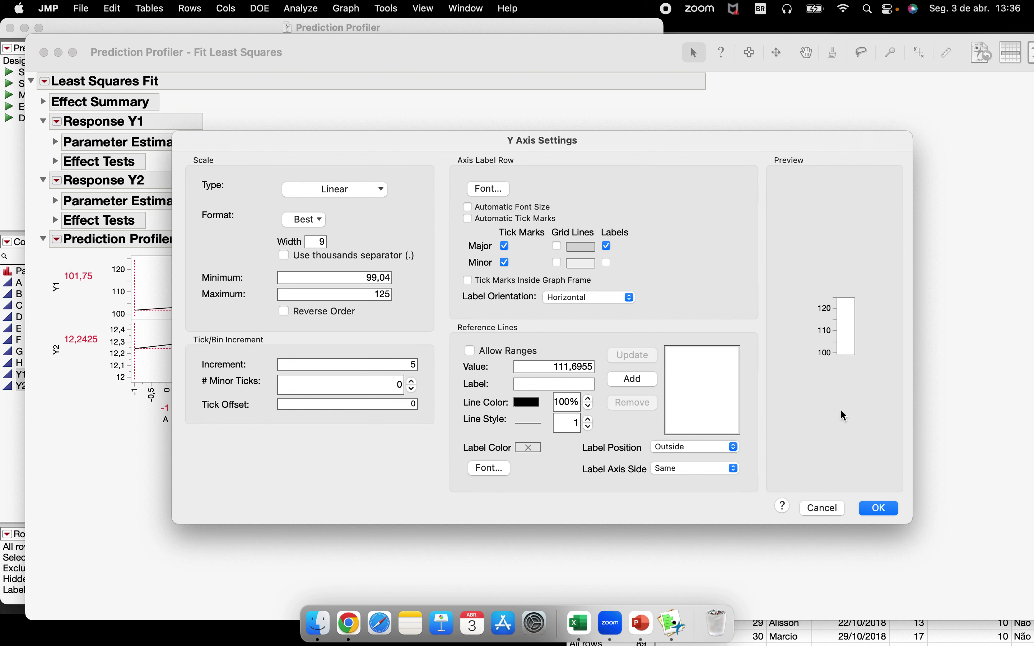
left_click(832, 508)
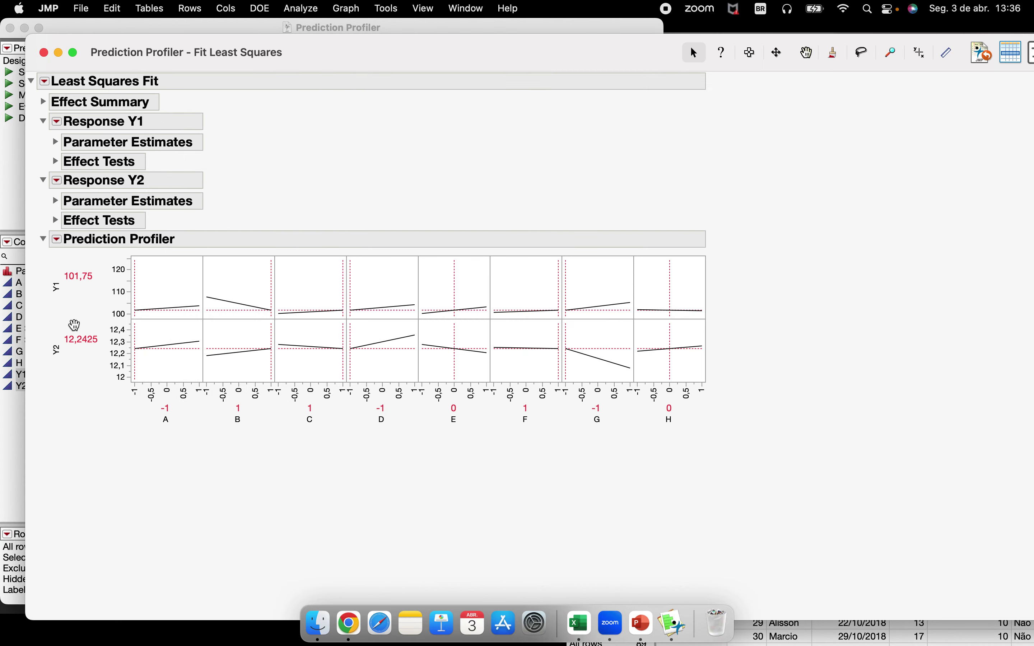
left_click(57, 241)
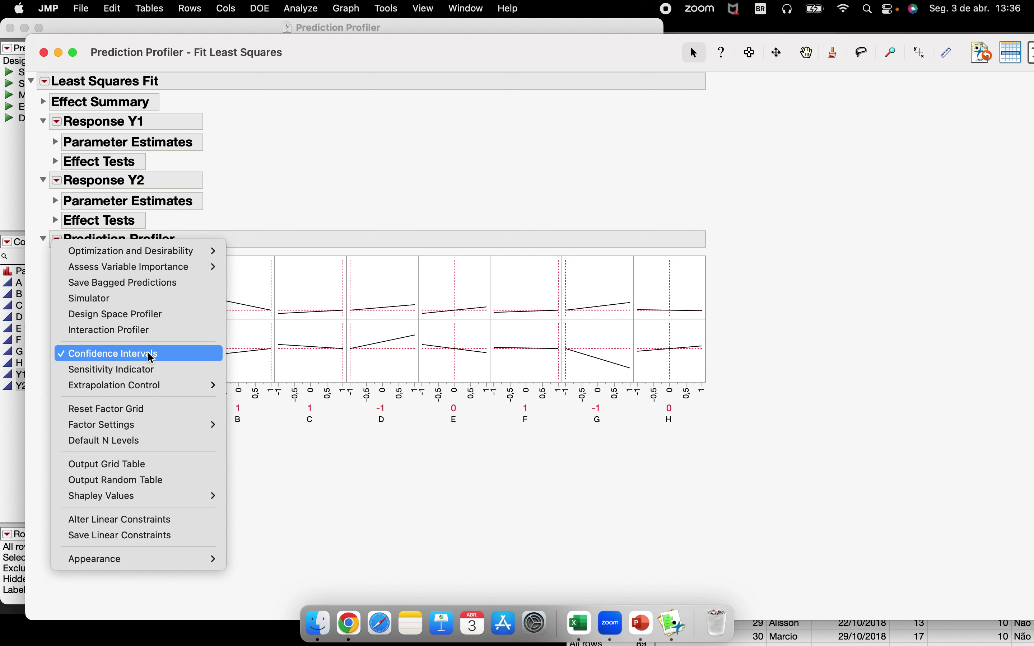
left_click(392, 512)
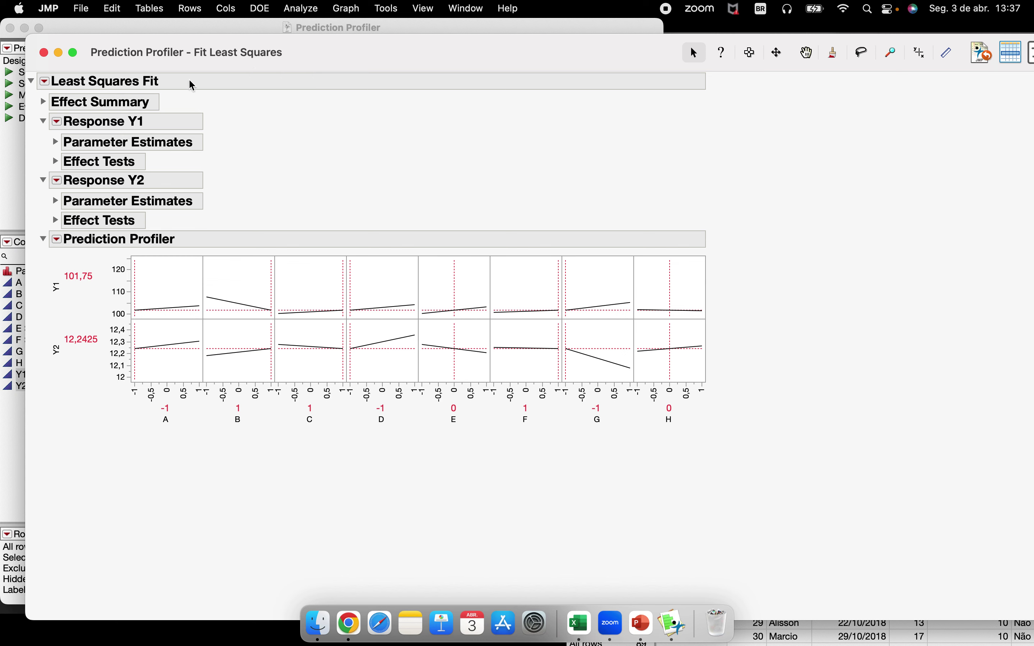
left_click(45, 80)
left_click(256, 133)
Step: Add the Summary of Fit report to Response Y1 and expand it to read its fit statistics
left_click(56, 120)
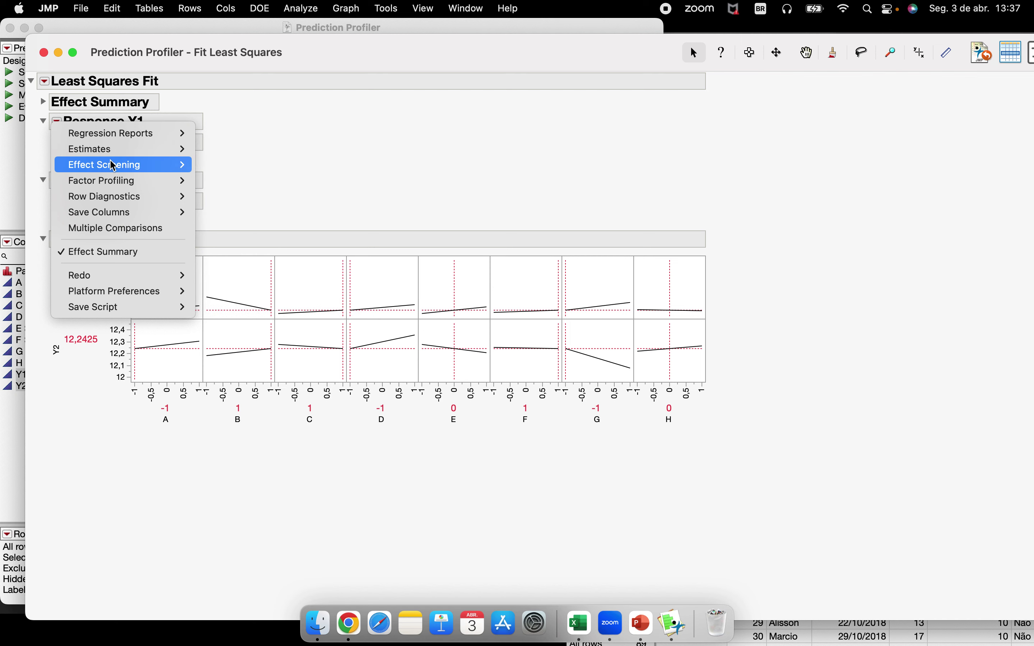
mouse_move(111, 139)
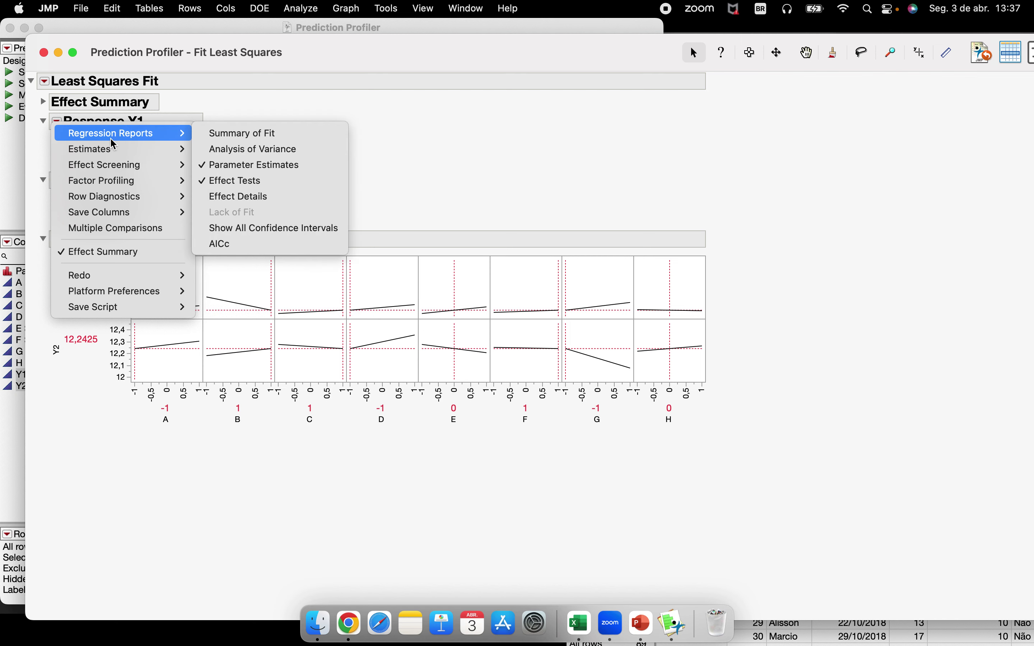
left_click(240, 132)
left_click(55, 142)
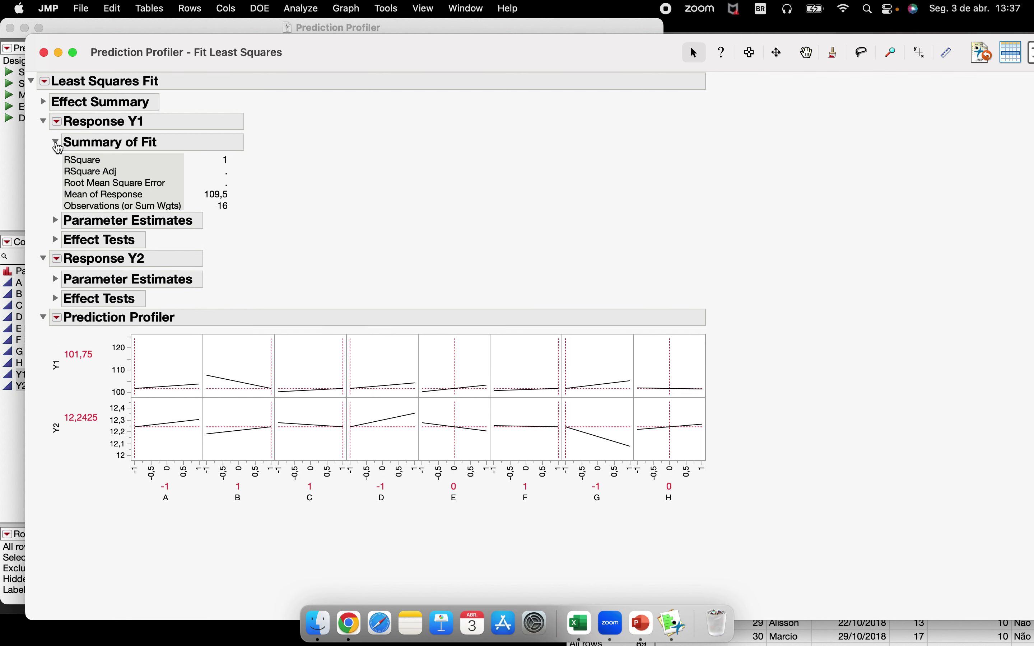
mouse_move(229, 173)
left_mouse_down()
mouse_move(210, 158)
mouse_move(227, 170)
left_mouse_up()
Step: Show the prediction expression for Response Y1 and review its intercept, main-effect and interaction terms
left_click(58, 122)
mouse_move(92, 149)
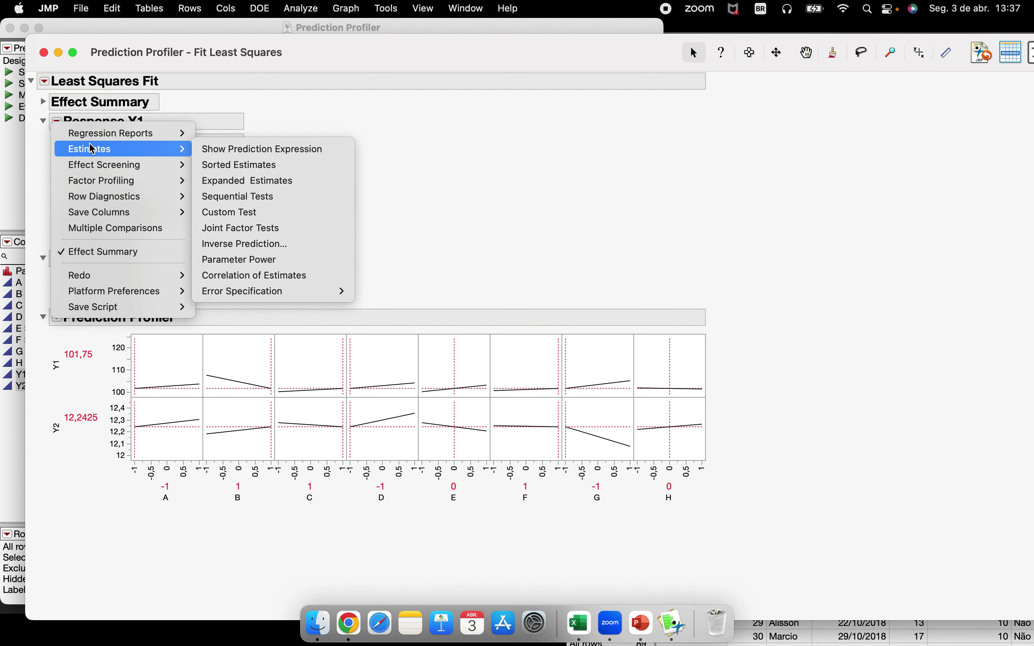
left_click(213, 149)
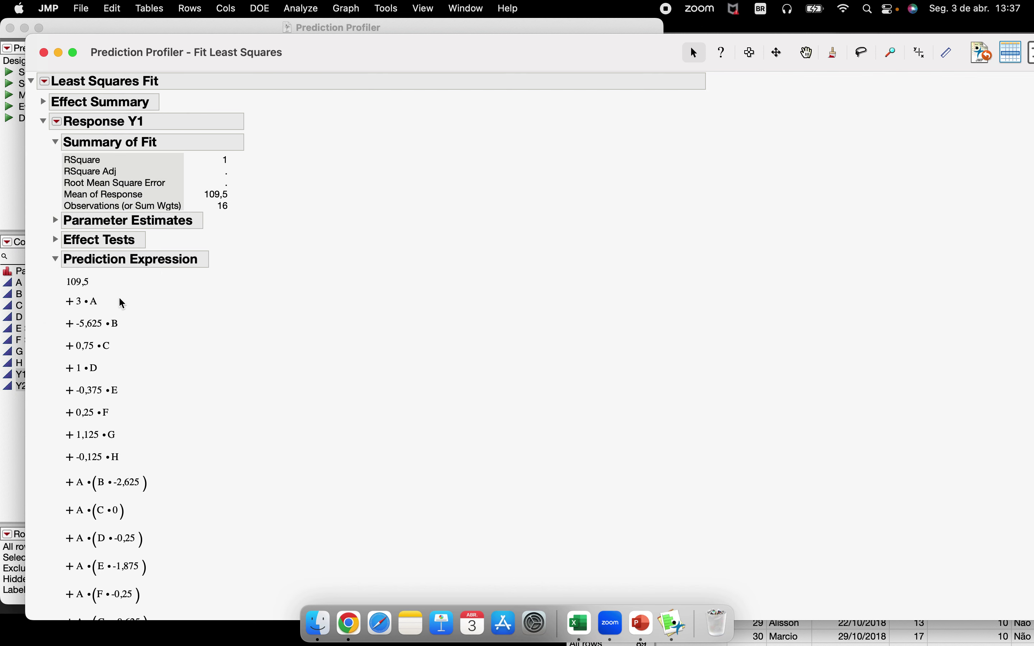
scroll(122, 304, "down", 8)
mouse_move(790, 478)
left_mouse_down()
mouse_move(173, 443)
mouse_move(145, 618)
mouse_move(738, 582)
mouse_move(614, 440)
left_mouse_up()
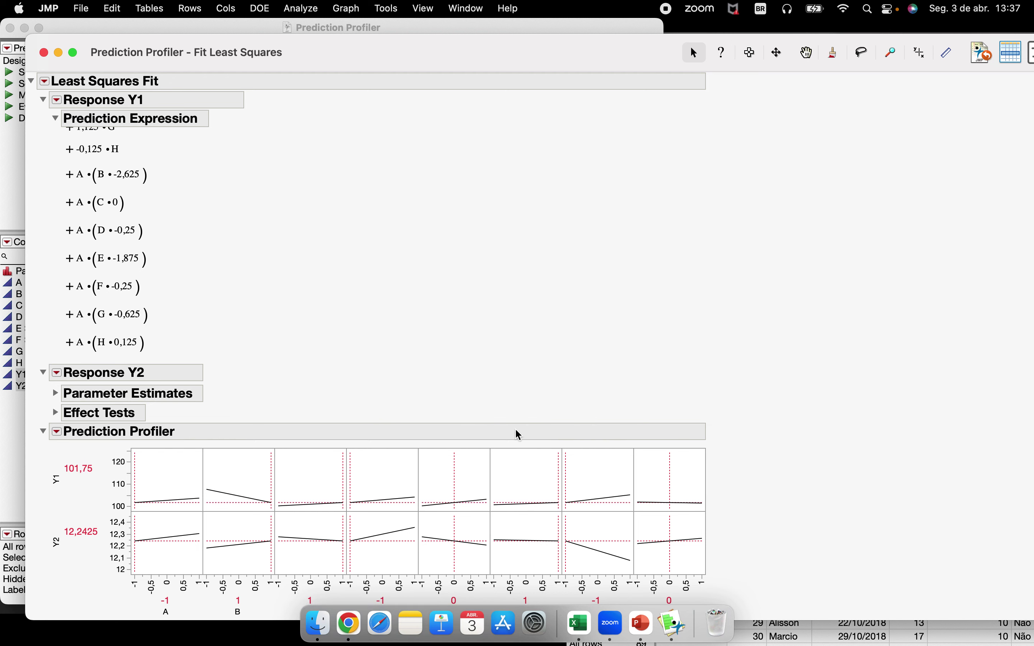
scroll(208, 341, "up", 3)
mouse_move(173, 462)
left_mouse_down()
mouse_move(189, 358)
mouse_move(155, 203)
mouse_move(38, 344)
mouse_move(41, 505)
left_mouse_up()
scroll(155, 203, "up", 4)
scroll(113, 366, "down", 5)
scroll(115, 366, "down", 2)
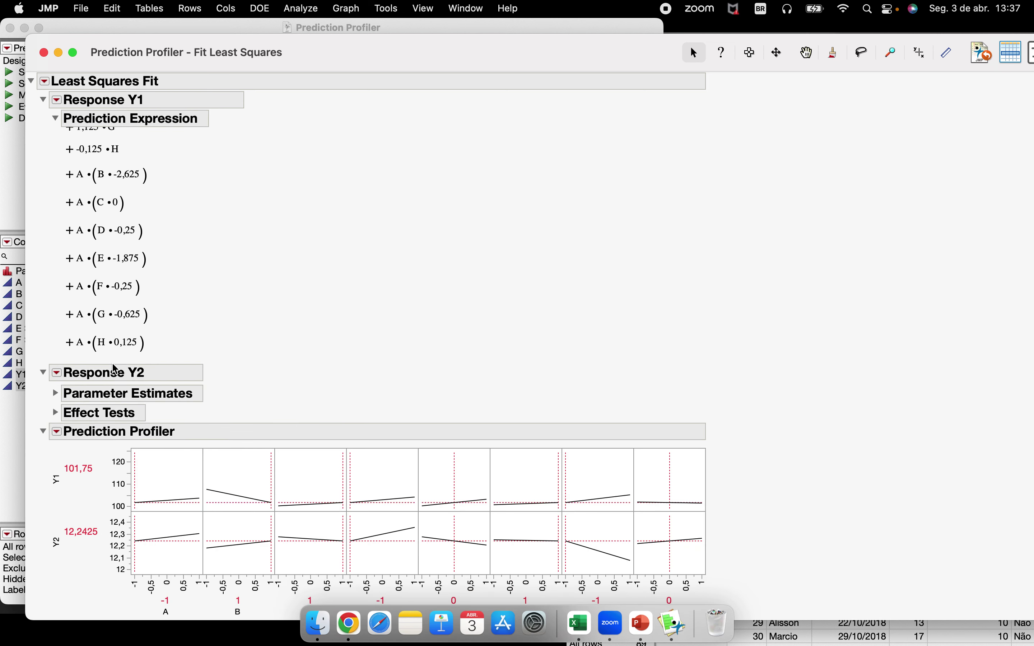
Step: Set factors A, B, C, D, F and G to 0 in the Prediction Profiler
left_click(168, 600)
type("0")
key("Return")
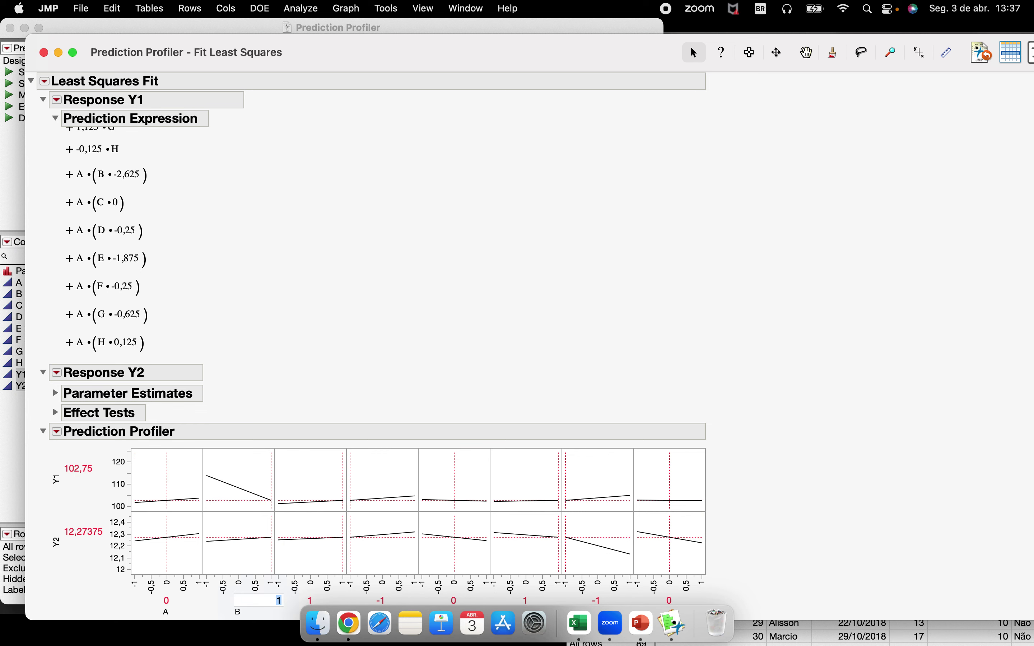
scroll(310, 582, "up", 1)
type("0")
left_click(313, 598)
type("0")
left_click(380, 599)
type("0")
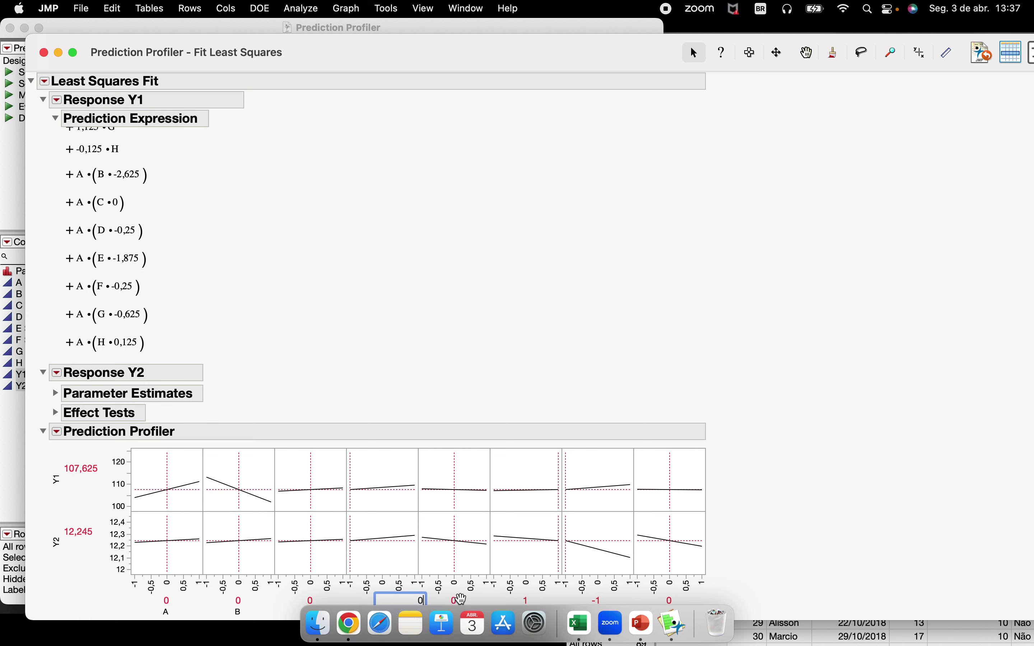
left_click(523, 601)
type("0")
left_click(598, 600)
type("0")
left_click(780, 556)
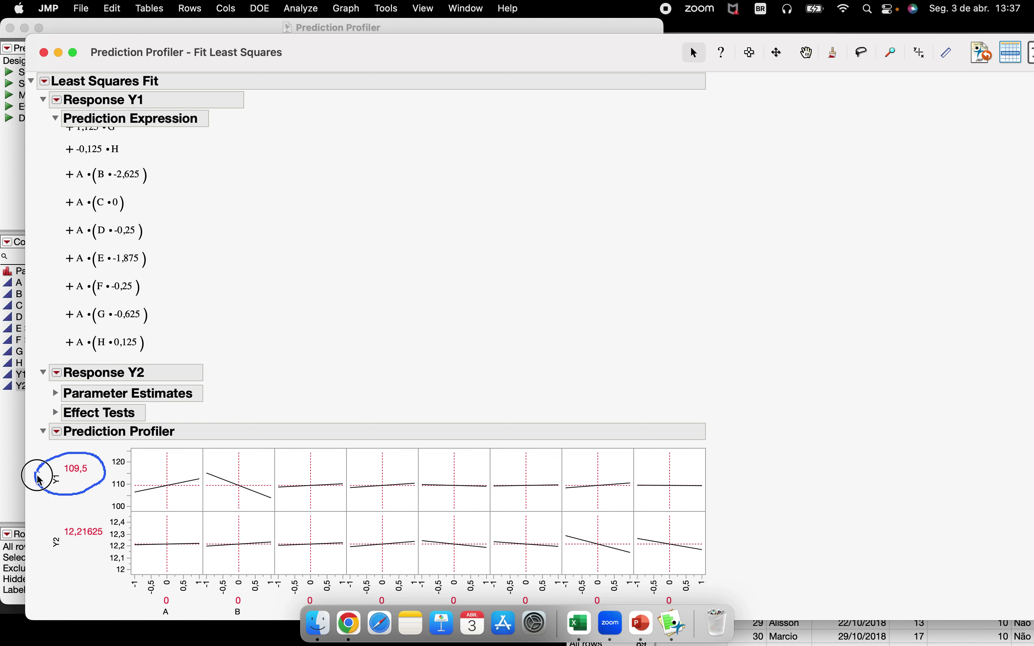
Step: Compare the profiler's Y1 prediction with the intercept of the Y1 prediction expression, and collapse that expression
scroll(83, 469, "up", 10)
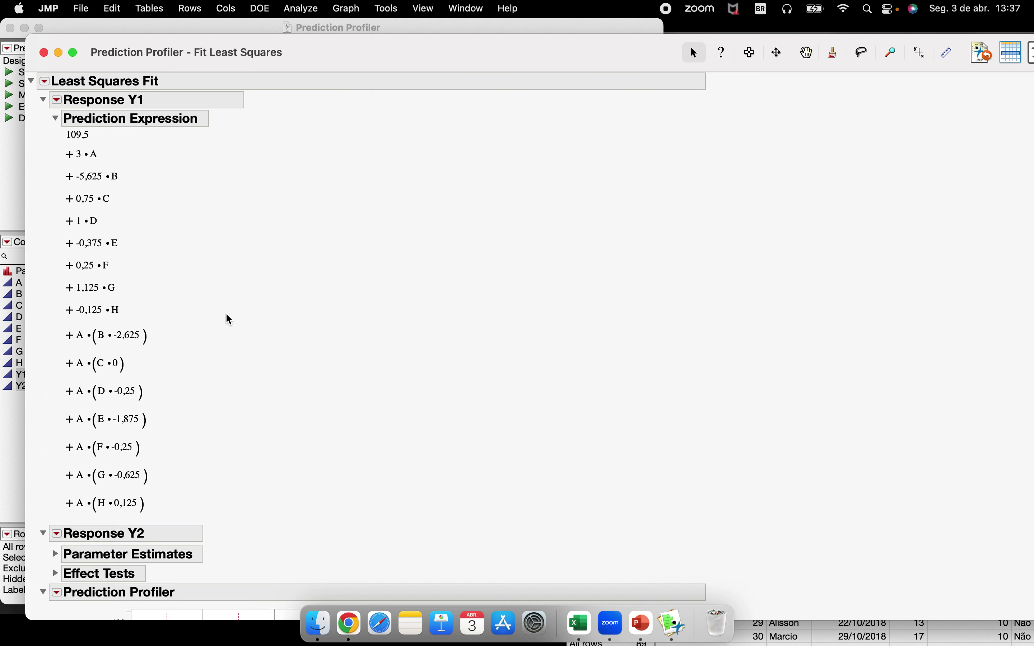
scroll(226, 318, "down", 5)
scroll(88, 327, "up", 5)
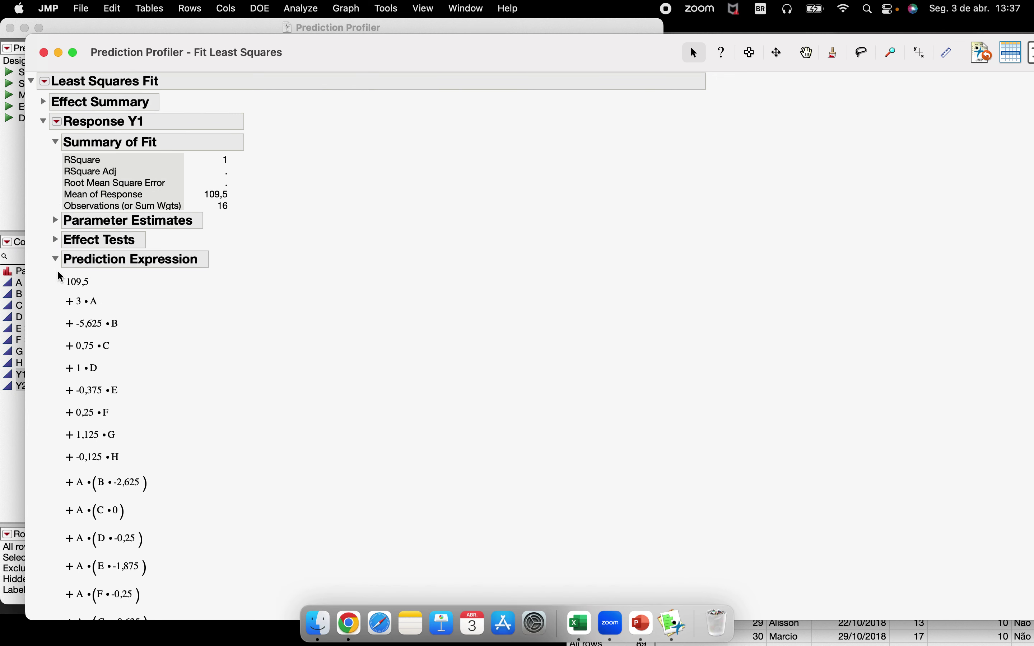
left_click(56, 259)
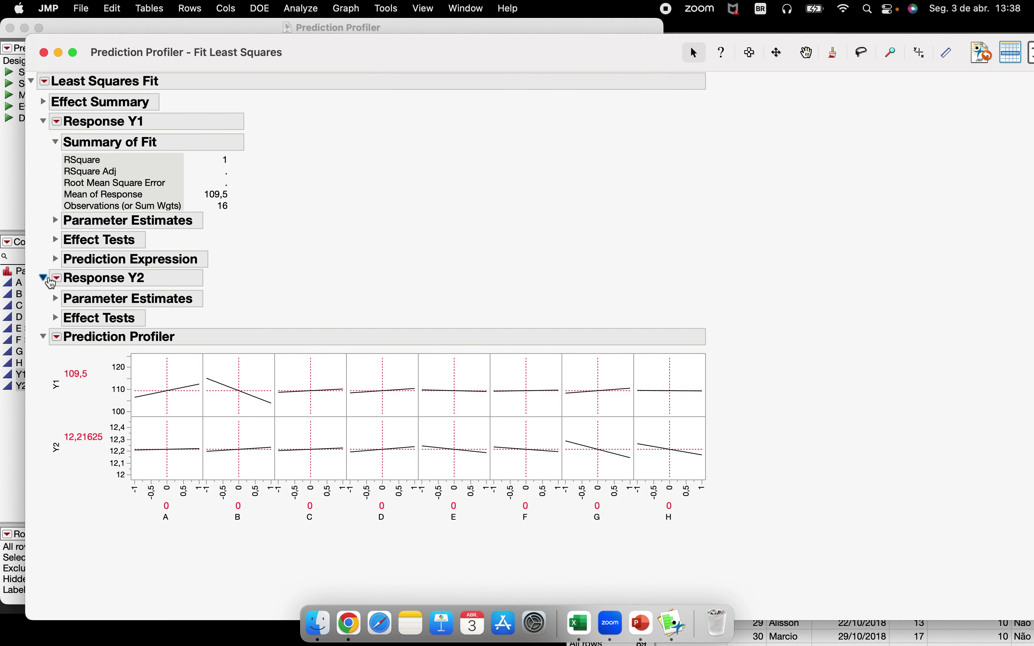
Step: Add the Sorted Parameter Estimates report to Response Y1 and review it
left_click(58, 124)
mouse_move(115, 149)
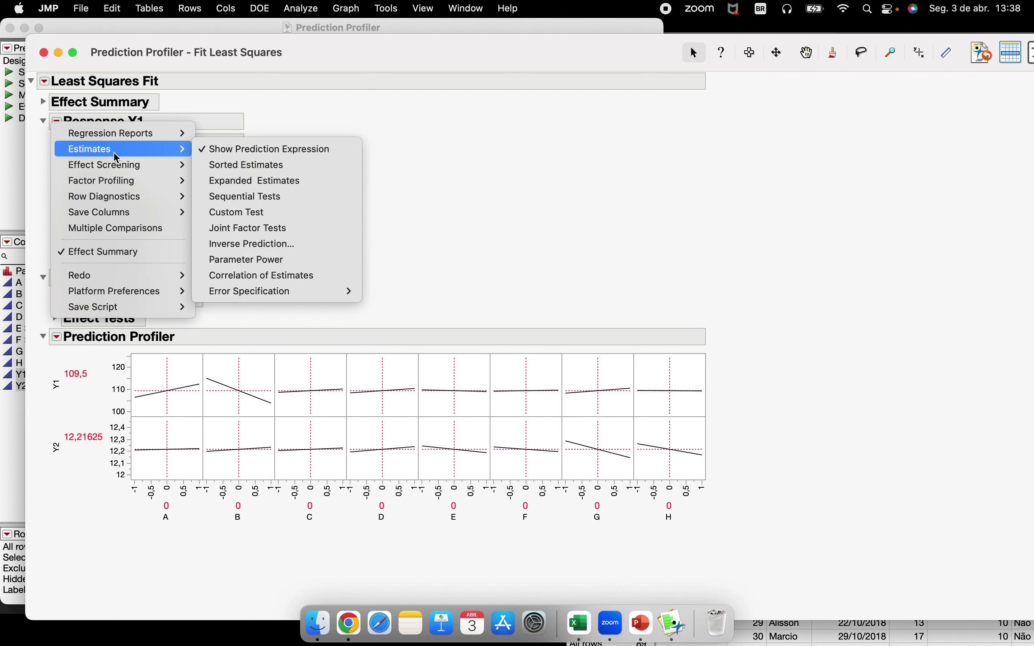
left_click(242, 166)
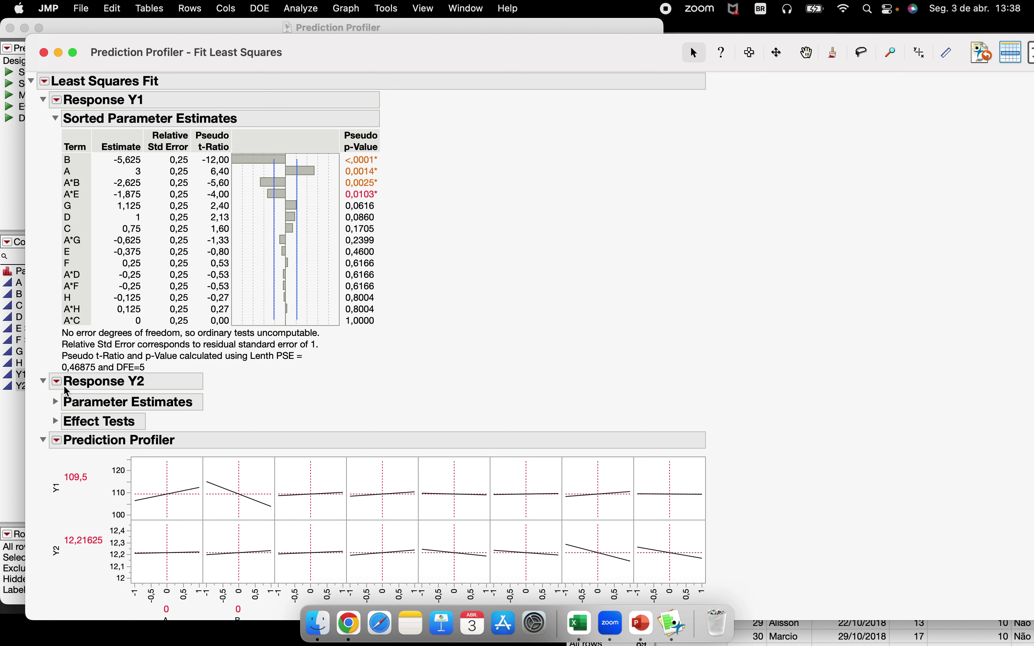
scroll(119, 223, "up", 5)
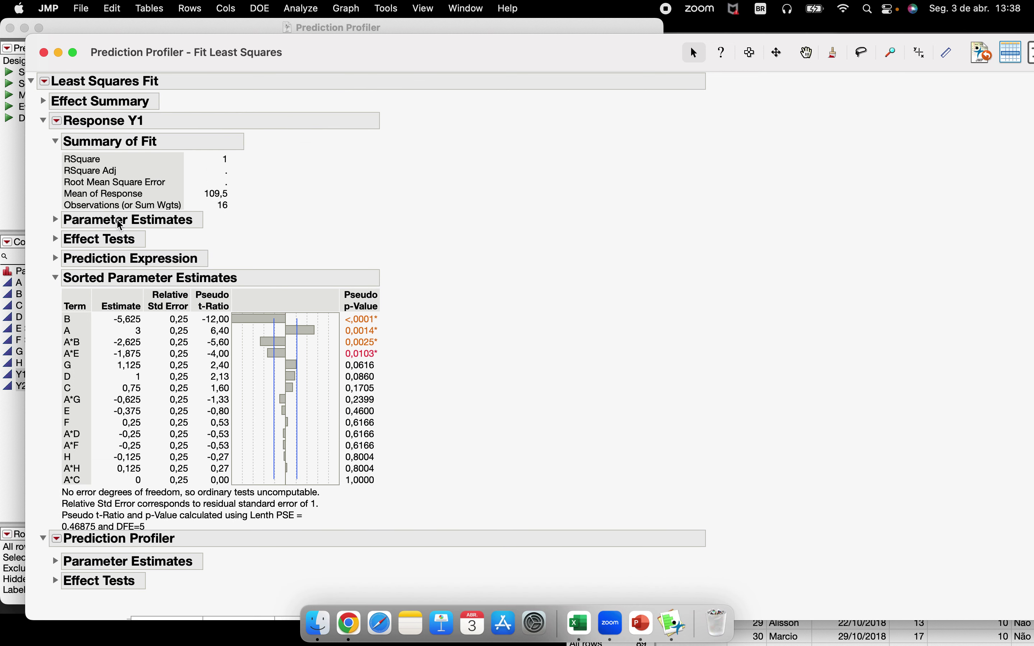
Step: Expand the Effect Summary, remove the A*C effect from the model, and review the updated estimates and profiler
left_click(42, 102)
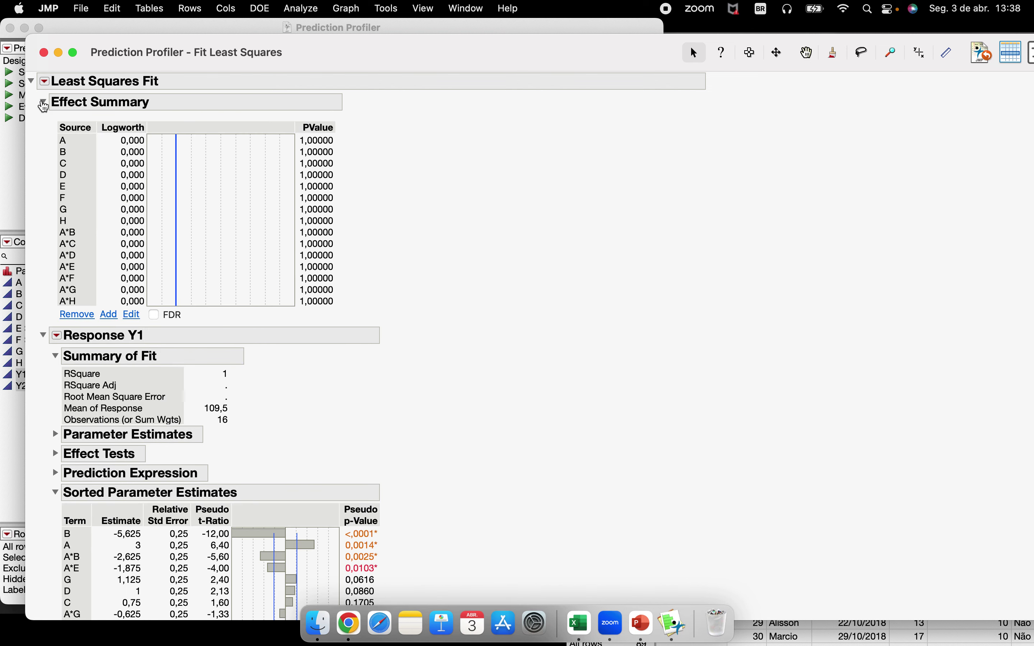
left_click(81, 245)
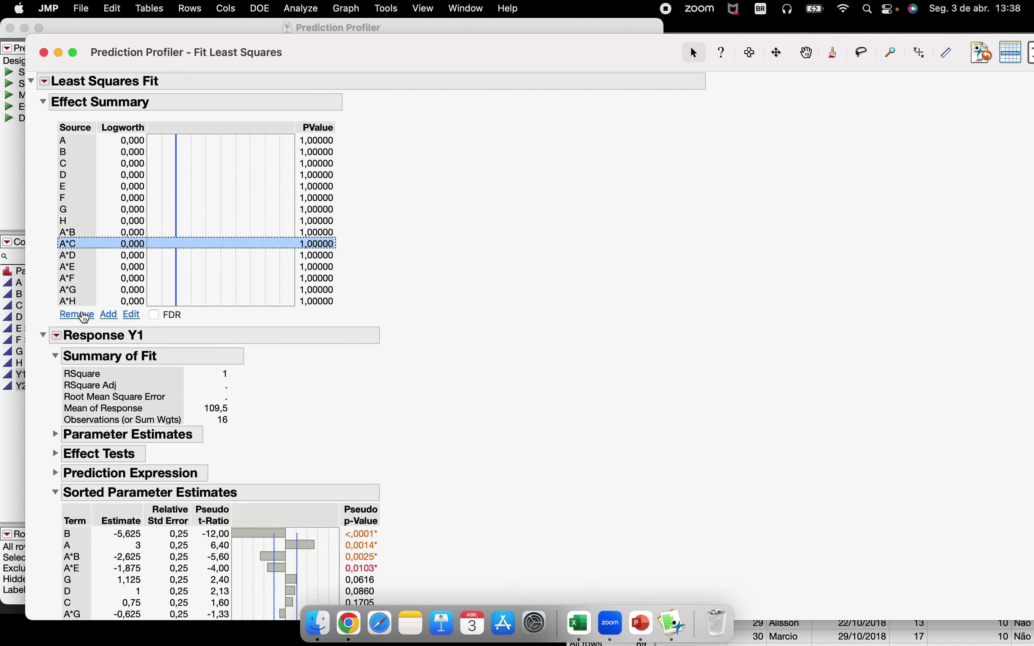
left_click(81, 316)
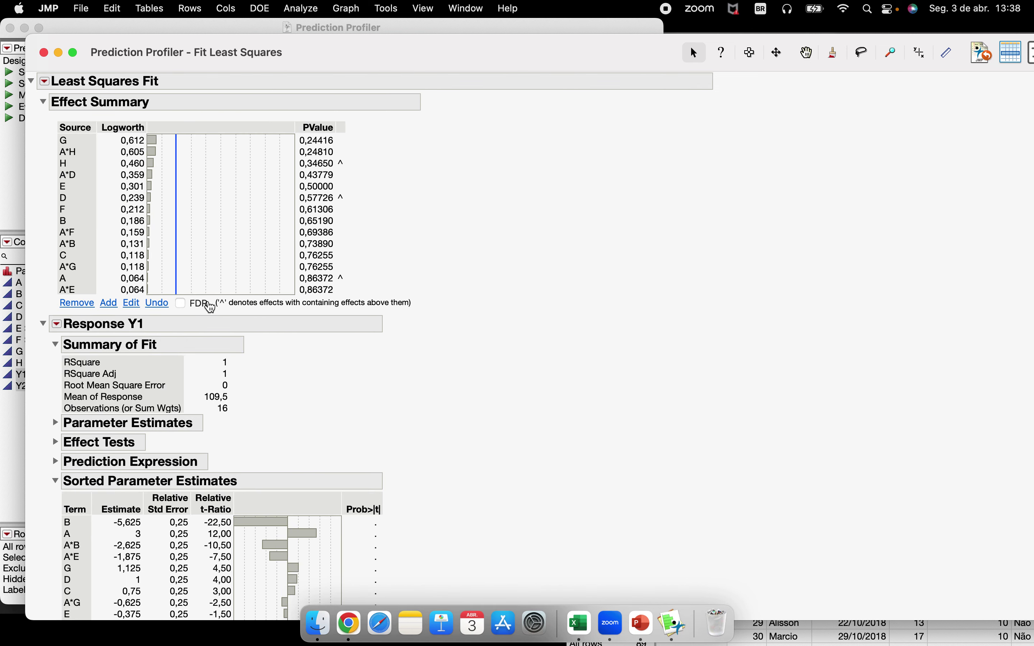
scroll(309, 319, "down", 10)
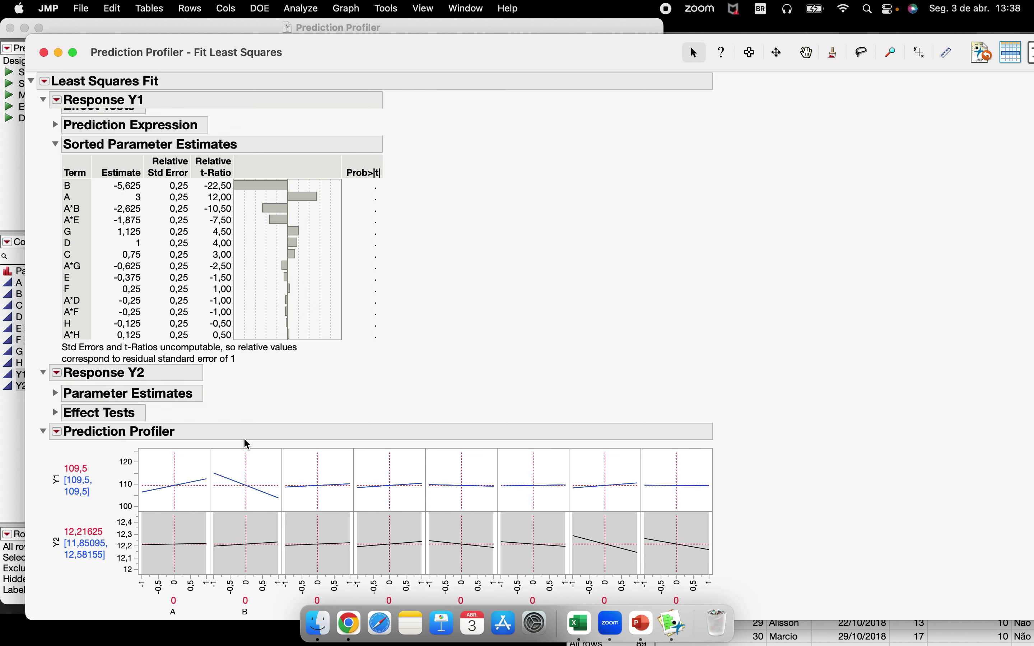
scroll(299, 305, "up", 5)
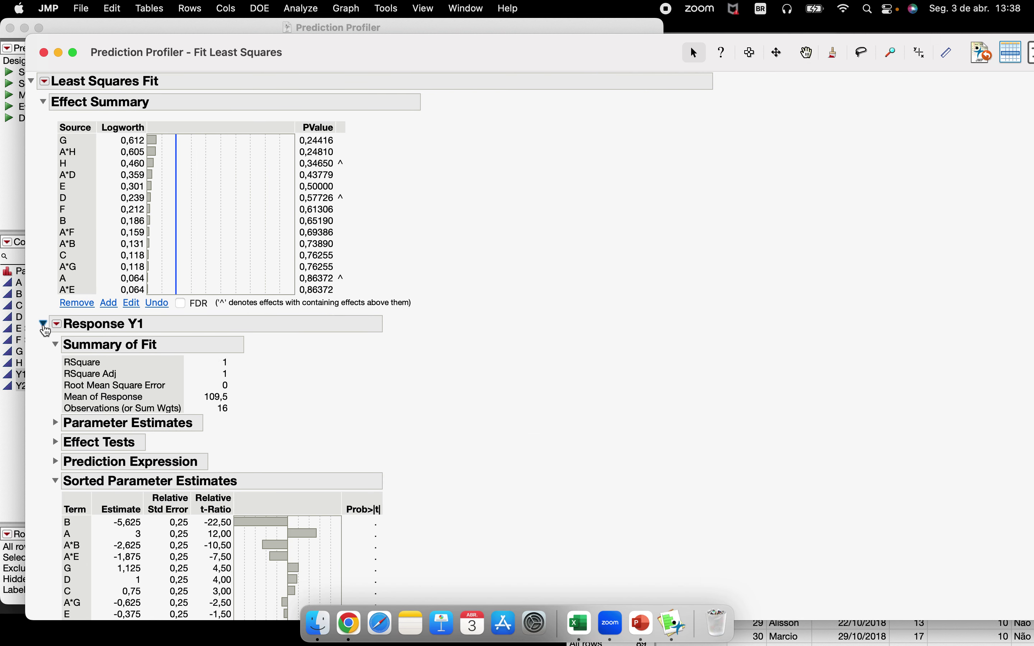
Step: Collapse the Response Y1 report, and add and expand the Summary of Fit report for Response Y2
left_click(42, 323)
left_click(57, 343)
mouse_move(79, 355)
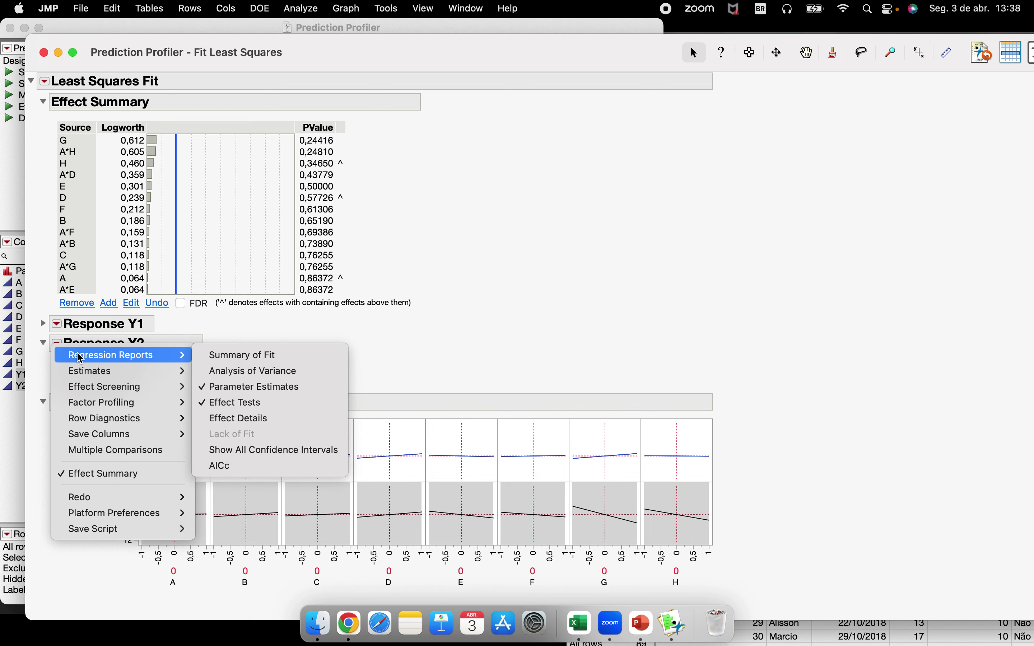
left_click(233, 355)
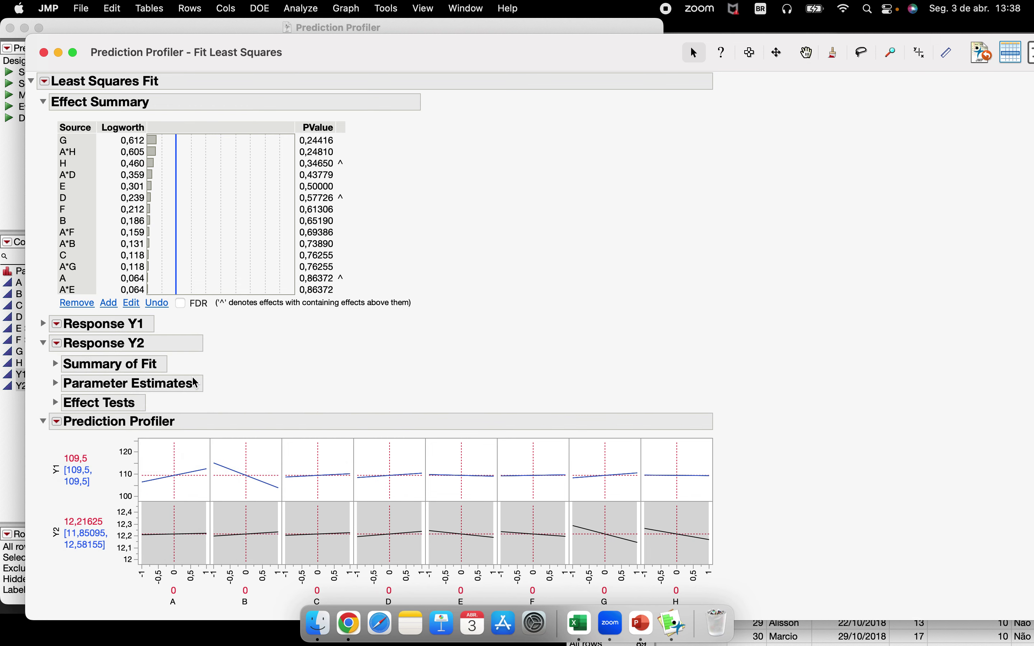
left_click(55, 363)
mouse_move(234, 389)
left_mouse_down()
mouse_move(156, 395)
mouse_move(252, 368)
left_mouse_up()
Step: Widen the Y2 axis in the Prediction Profiler to about 11,6 to 12,8 so the confidence bands fit
scroll(338, 430, "down", 3)
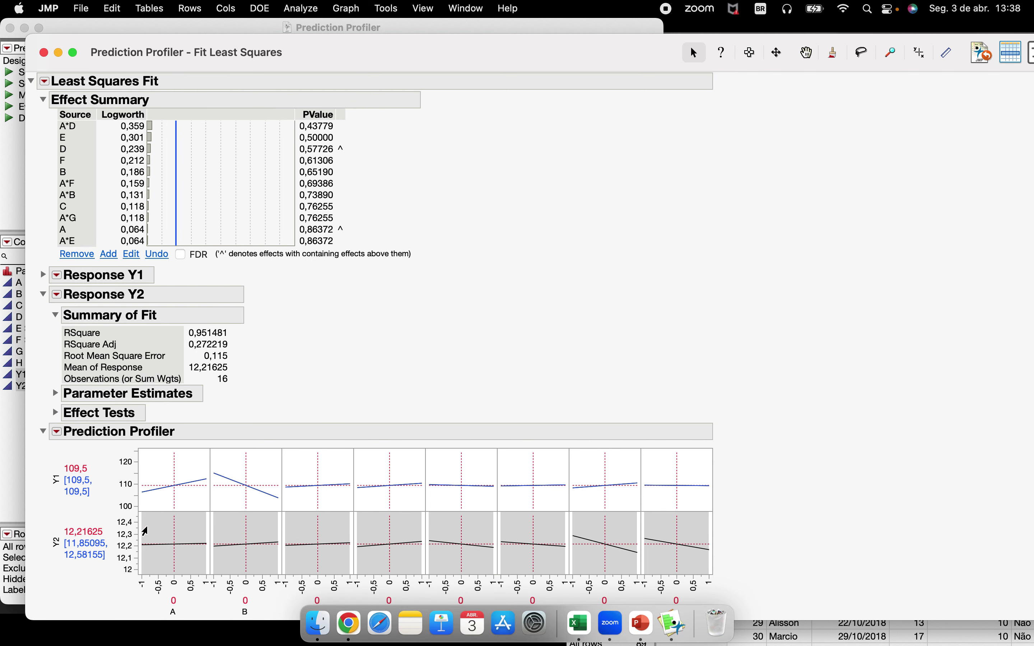
mouse_move(132, 520)
left_mouse_down()
mouse_move(128, 569)
mouse_move(127, 535)
left_mouse_up()
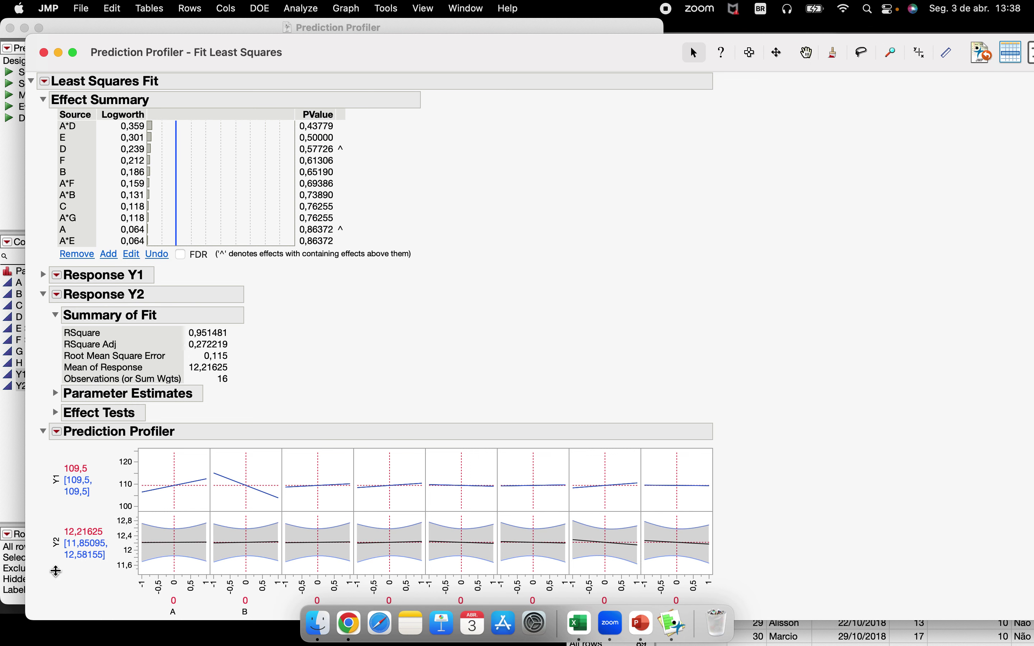
mouse_move(45, 546)
left_mouse_down()
mouse_move(75, 579)
mouse_move(113, 519)
mouse_move(47, 526)
left_mouse_up()
Step: Remove the A*E effect from the model through the Effect Summary
left_click(85, 242)
left_click(83, 256)
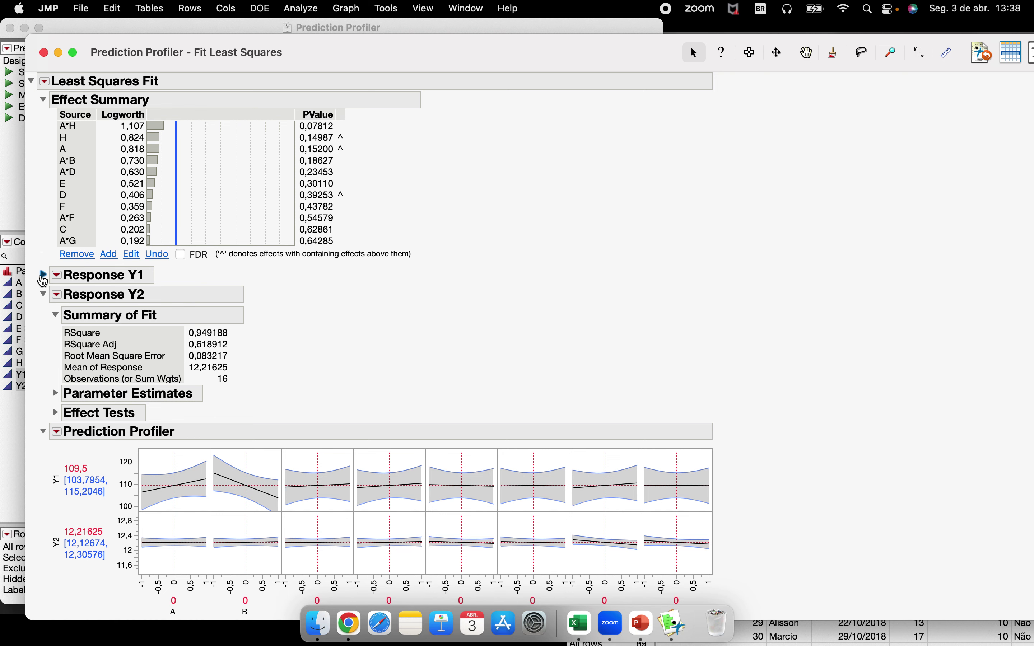
Step: Expand the Response Y1 report, collapse its Sorted Parameter Estimates, and review its Summary of Fit
left_click(42, 275)
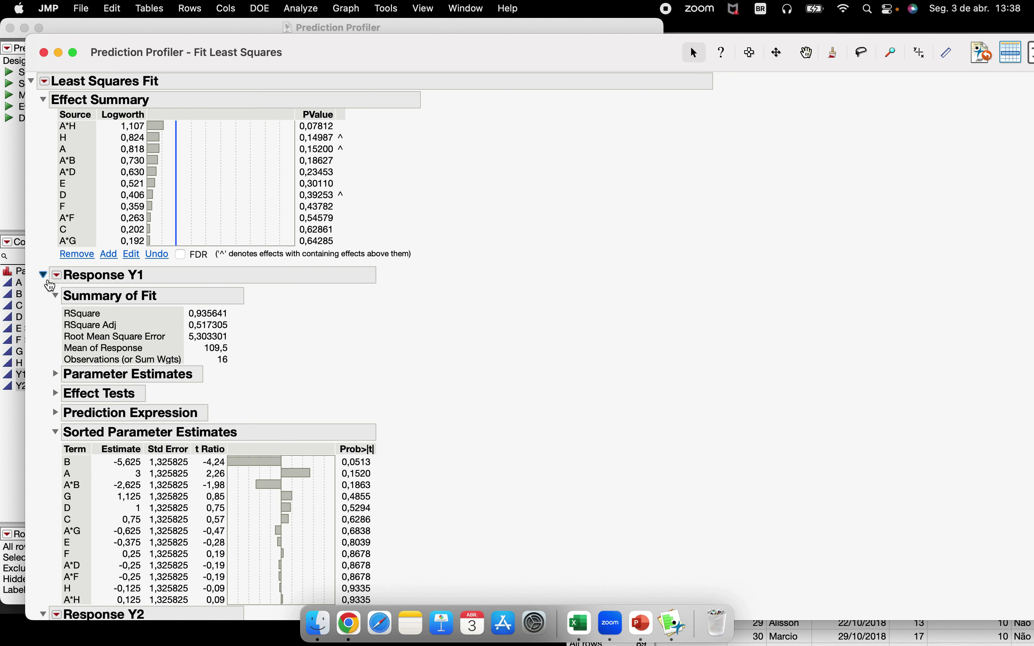
left_click(55, 432)
scroll(386, 377, "down", 3)
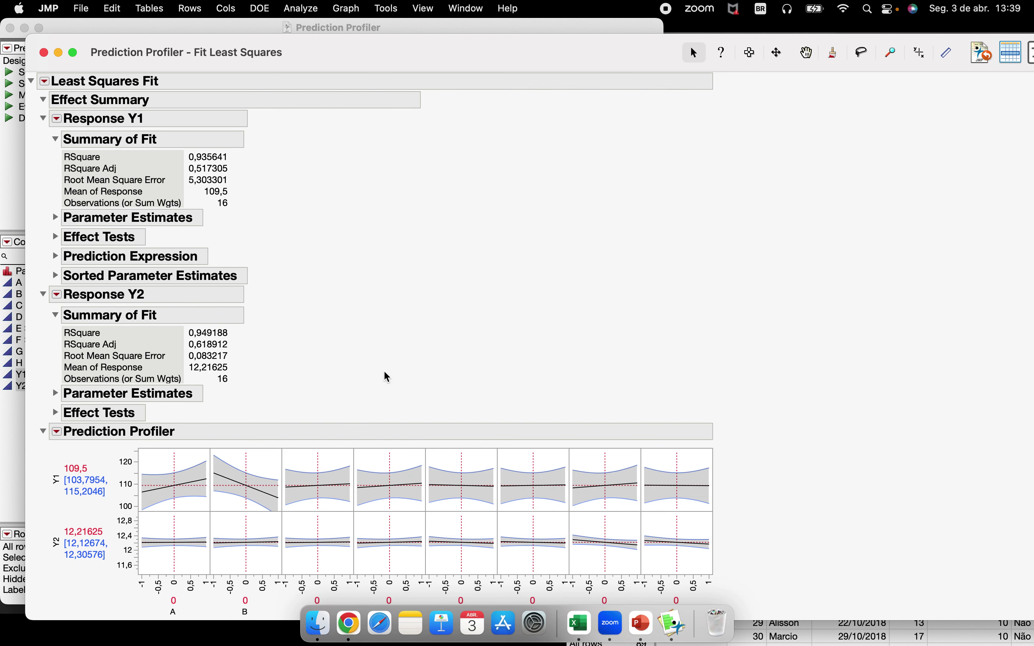
mouse_move(246, 160)
left_mouse_down()
mouse_move(148, 143)
mouse_move(173, 177)
left_mouse_up()
Step: Set factor A to about 0,98, B to about -0,92 and C to -1 in the Prediction Profiler
left_click_drag(175, 506, 216, 498)
left_click_drag(336, 507, 295, 492)
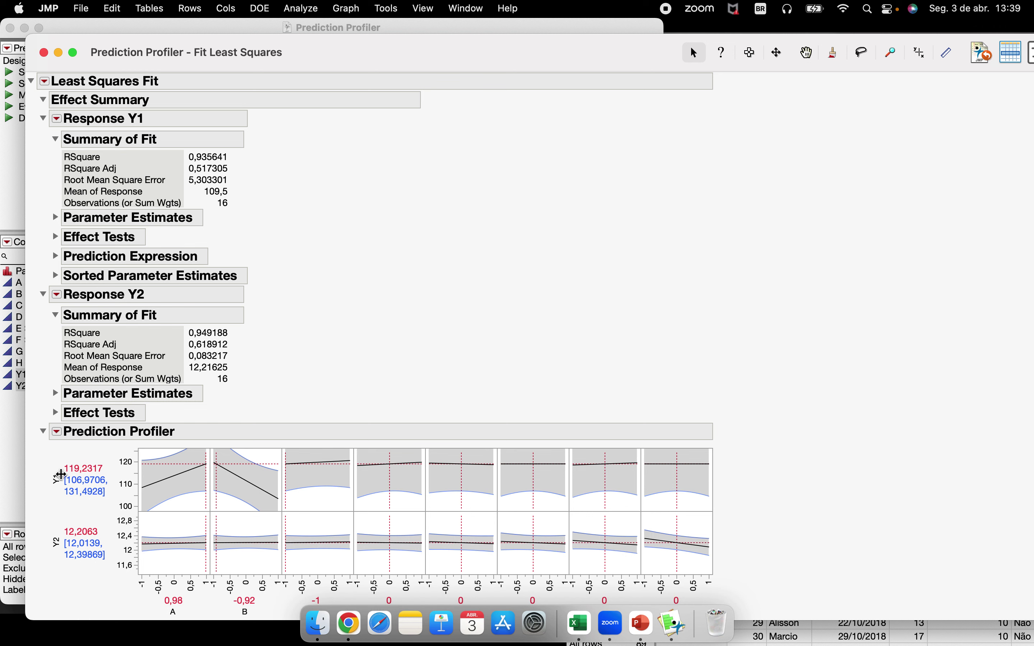
Step: Hide the confidence intervals in the Prediction Profiler and collapse the Response Y2, Response Y1 and Effect Summary reports
left_click(57, 431)
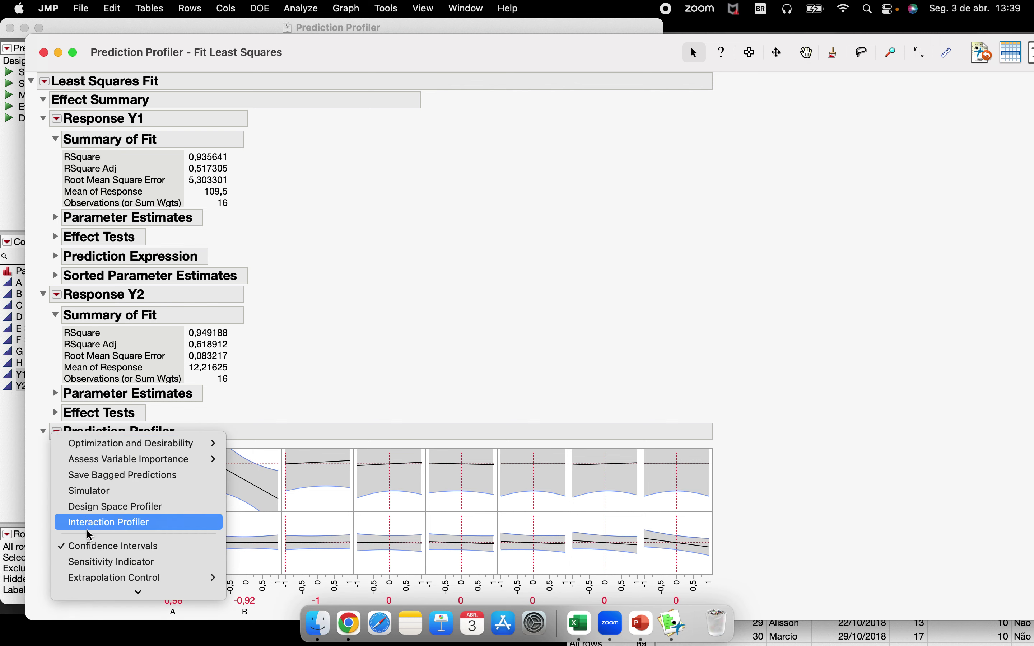
left_click(101, 545)
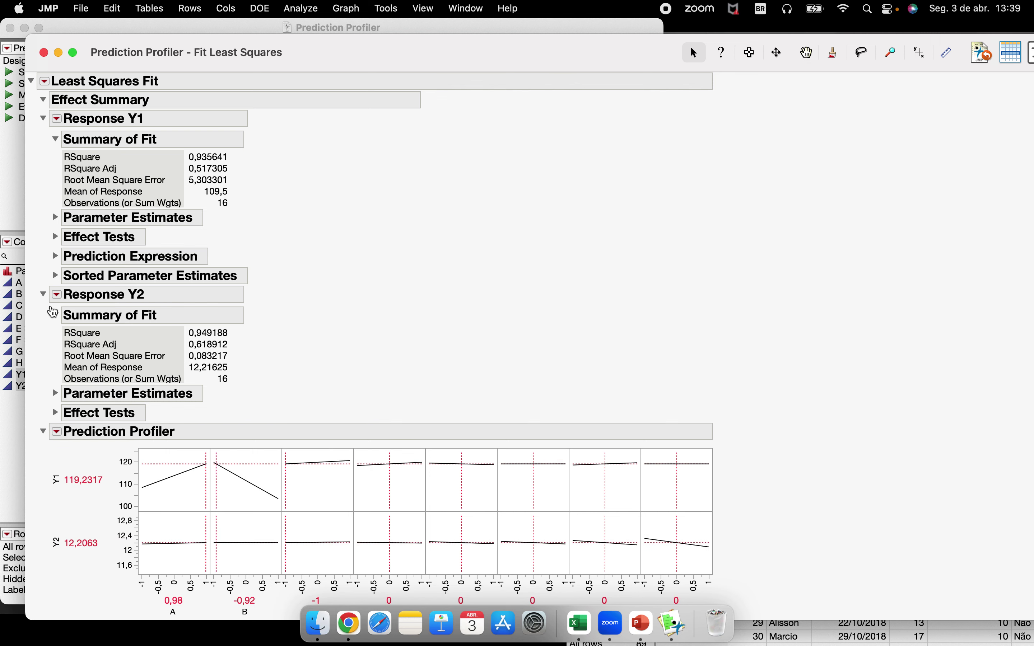
left_click(43, 295)
left_click(44, 236)
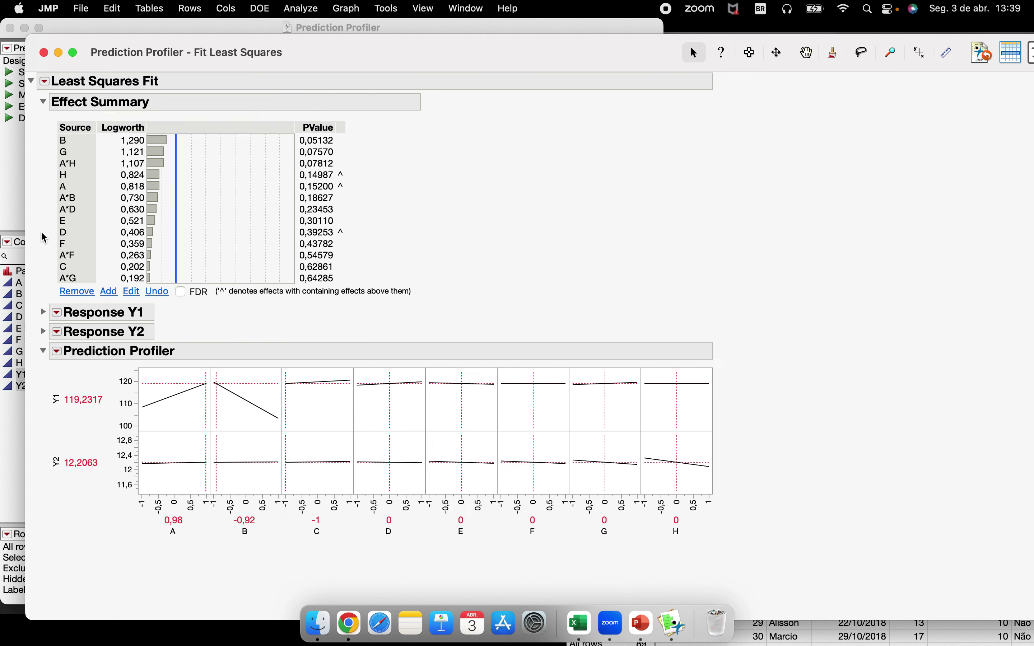
left_click(43, 102)
Step: Display the Simulator for the Prediction Profiler and hide it again
left_click(56, 160)
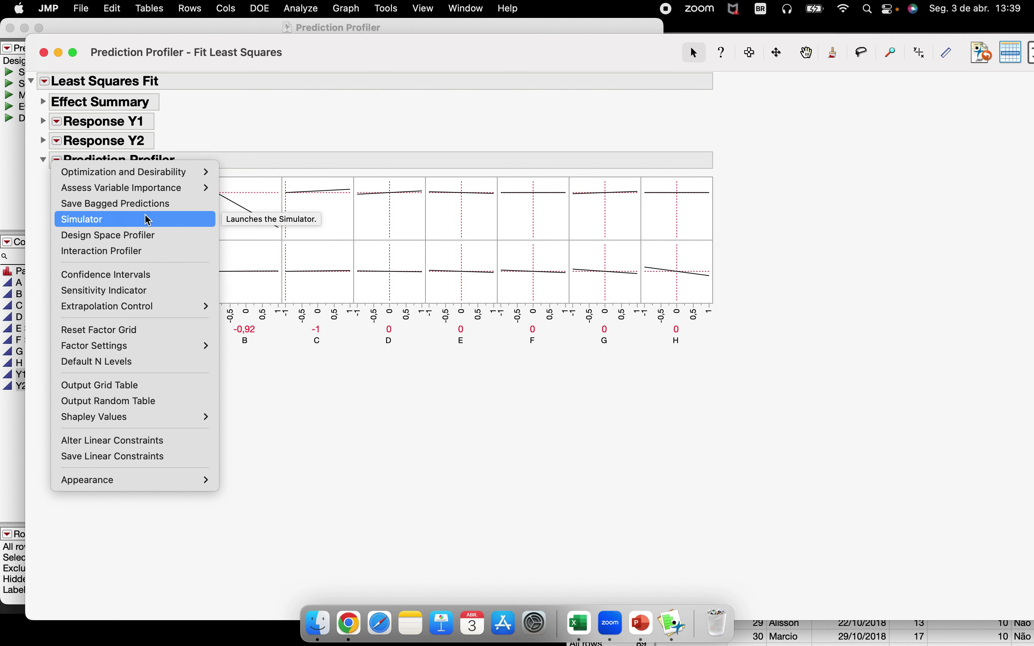
left_click(156, 225)
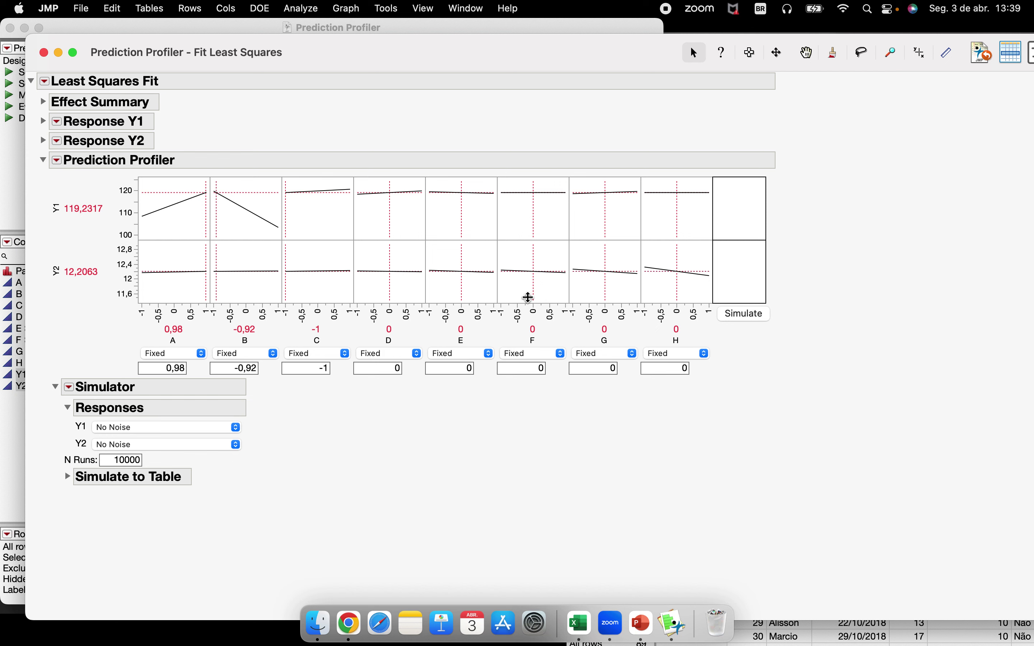
mouse_move(142, 456)
left_mouse_down()
mouse_move(109, 445)
mouse_move(58, 459)
mouse_move(99, 472)
mouse_move(131, 458)
left_mouse_up()
left_click(57, 160)
left_click(85, 219)
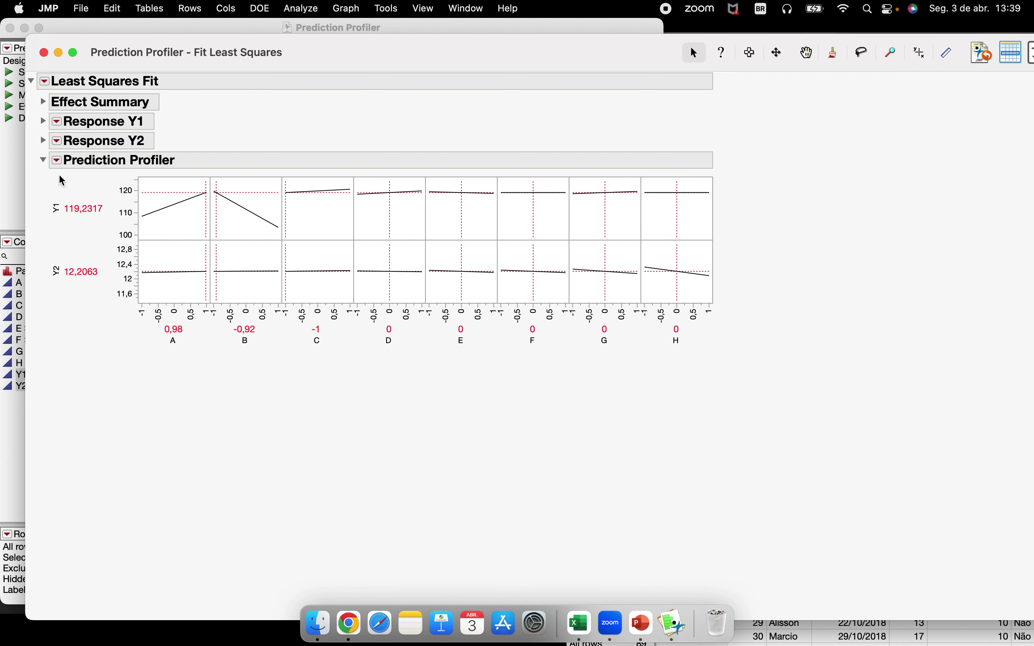
Step: Show the Interaction Profiler, compare the Y1 and Y2 interaction plots, and collapse the Interaction Profiles section
left_click(58, 161)
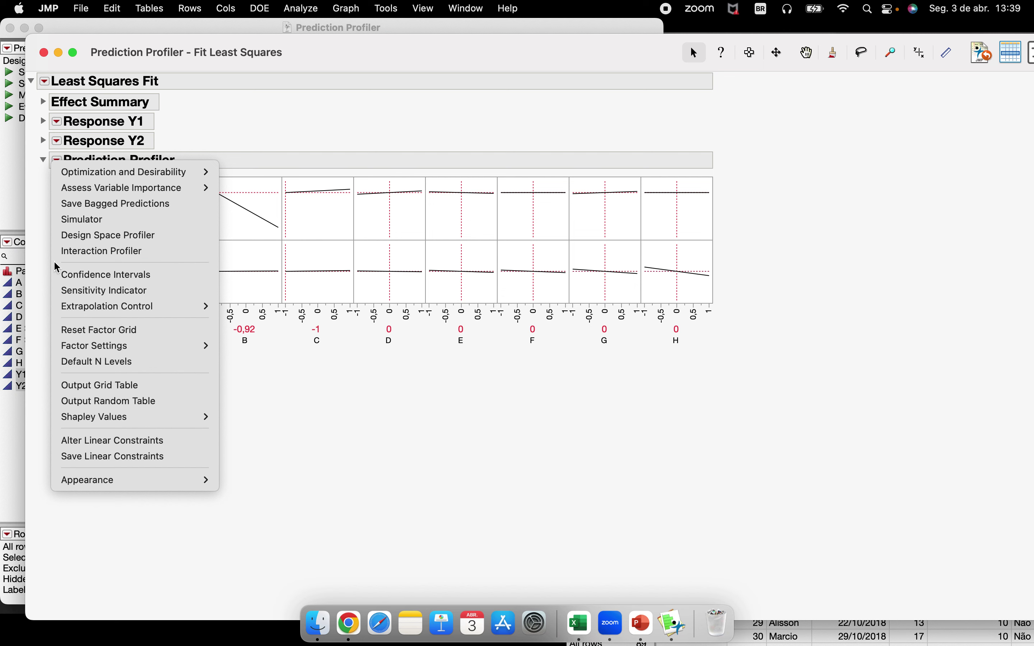
left_click(158, 258)
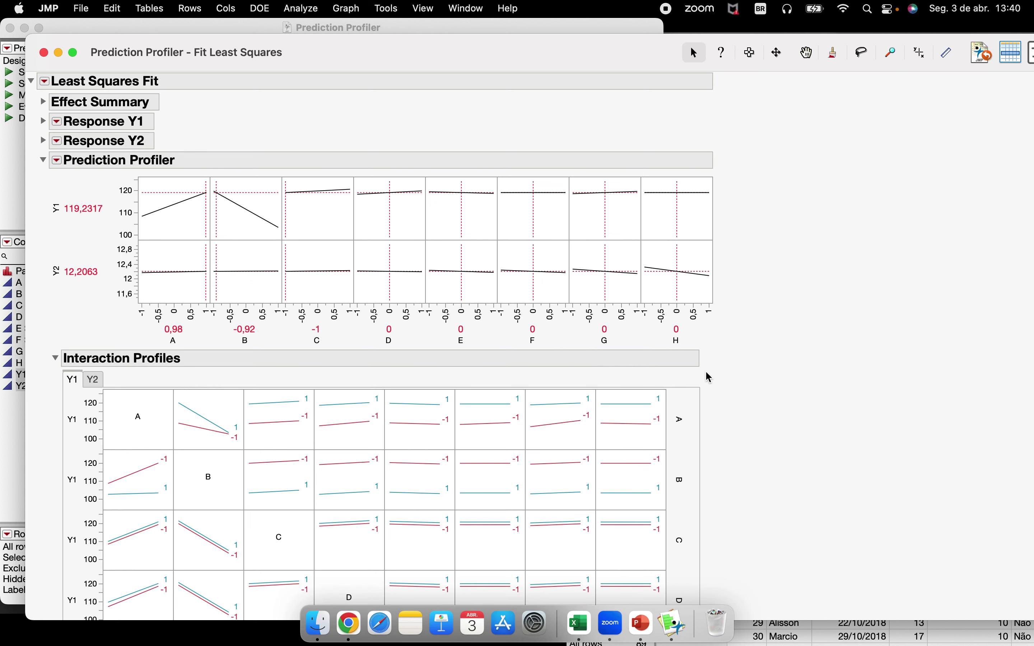
scroll(707, 374, "down", 5)
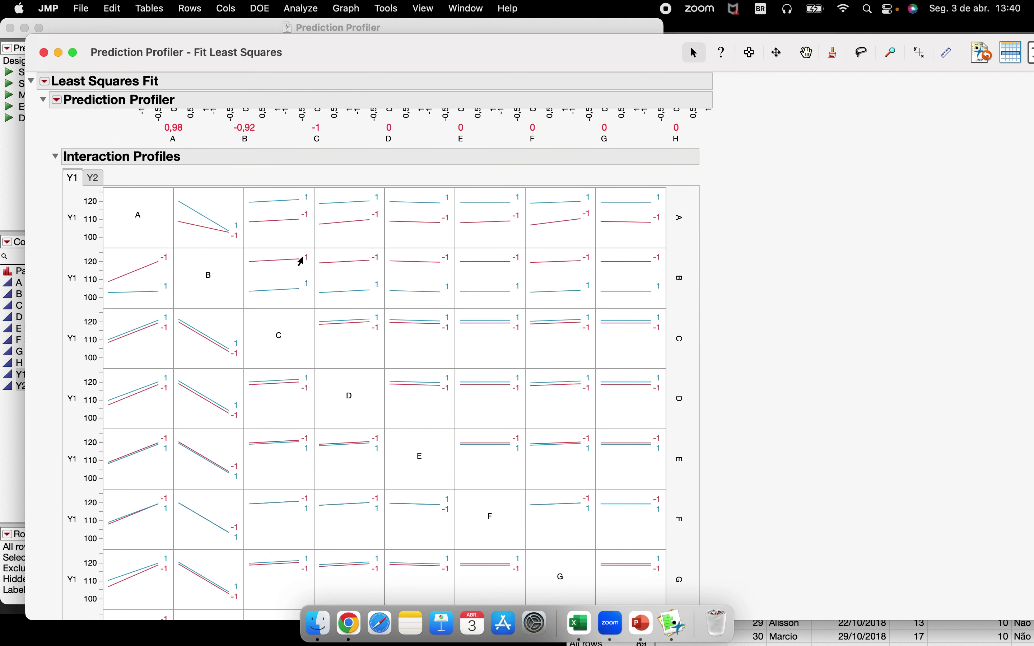
left_click(93, 179)
left_click(78, 180)
left_click(93, 179)
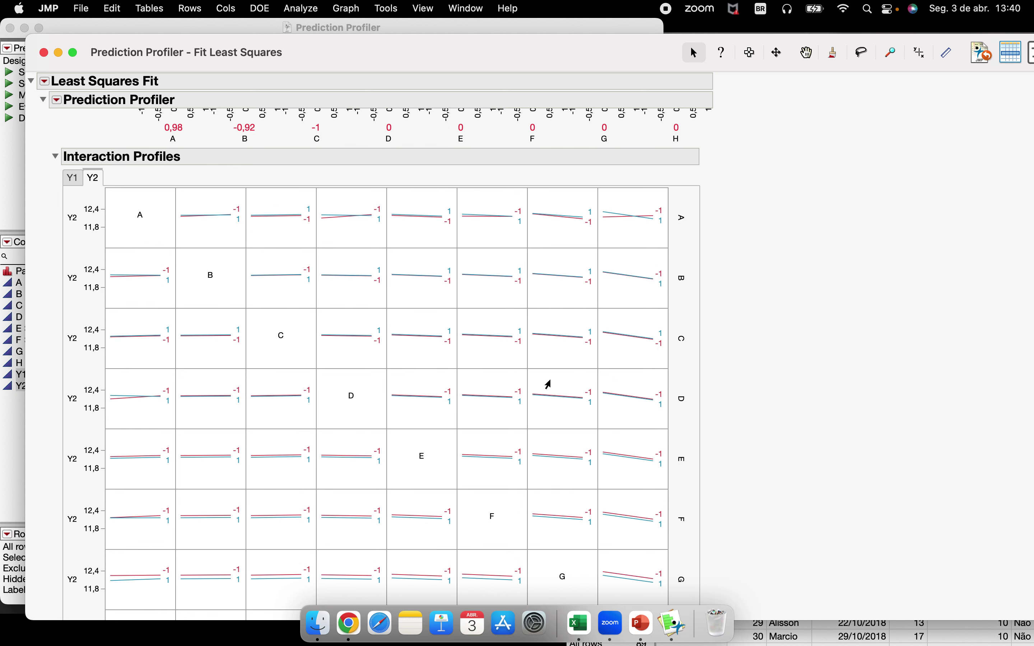
scroll(550, 385, "up", 5)
left_click(73, 382)
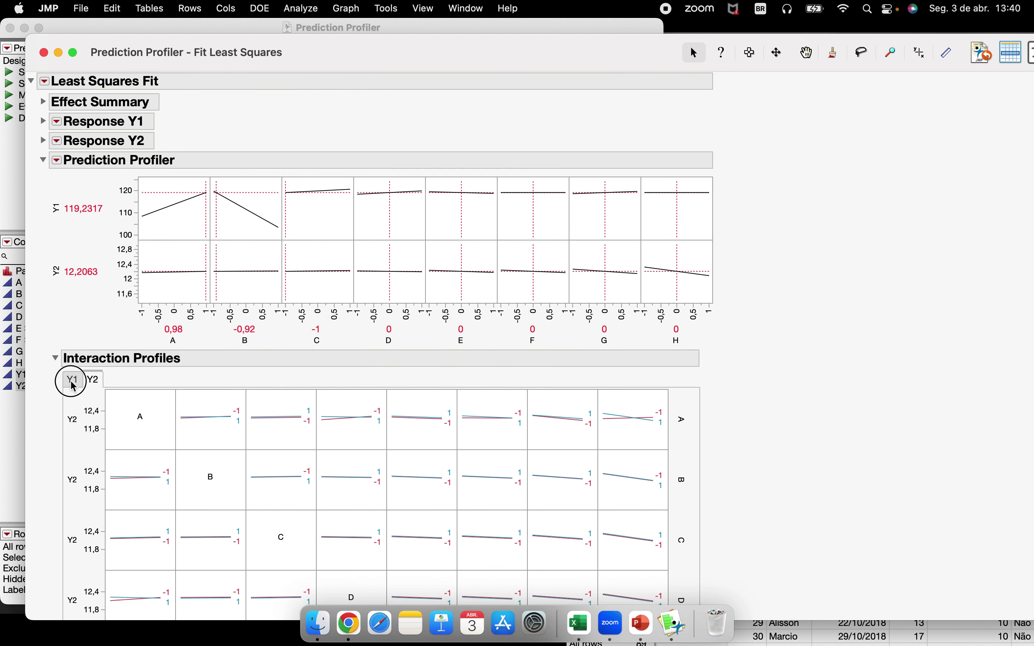
left_click(55, 359)
left_click(57, 160)
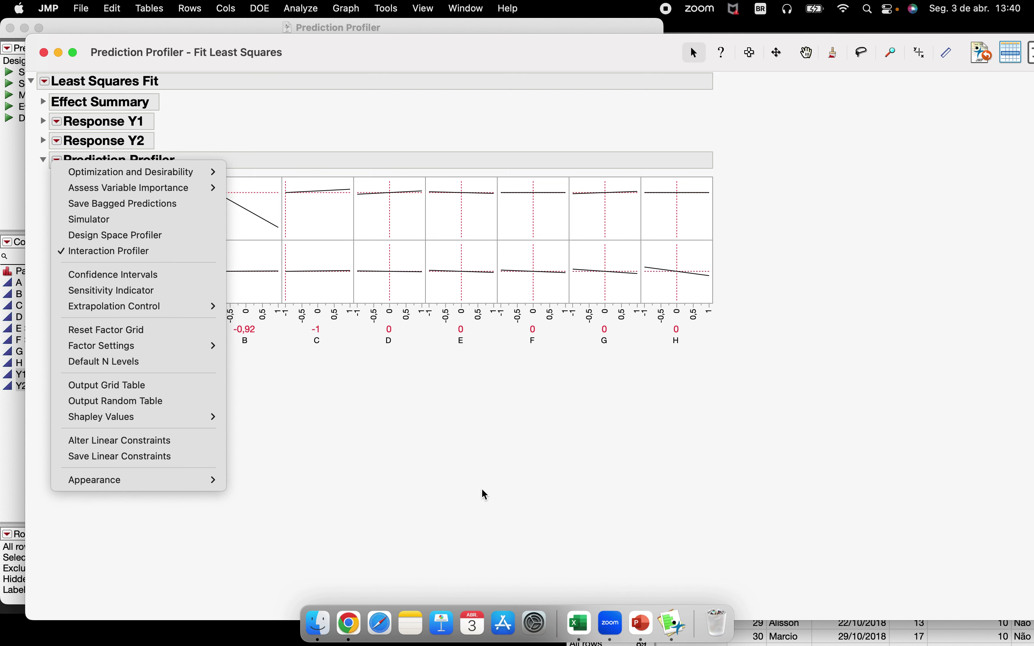
left_click(488, 495)
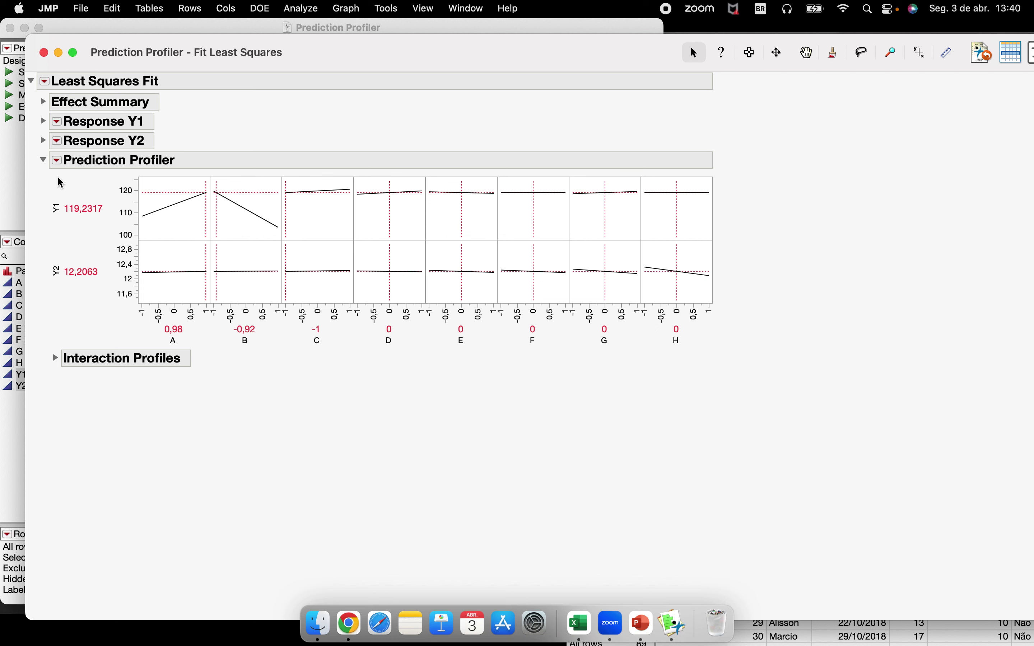
Step: Minimize the Y1/Y2 report and its data table, and enlarge the Prediction Profiler Regressao table to fill the screen
left_click(59, 53)
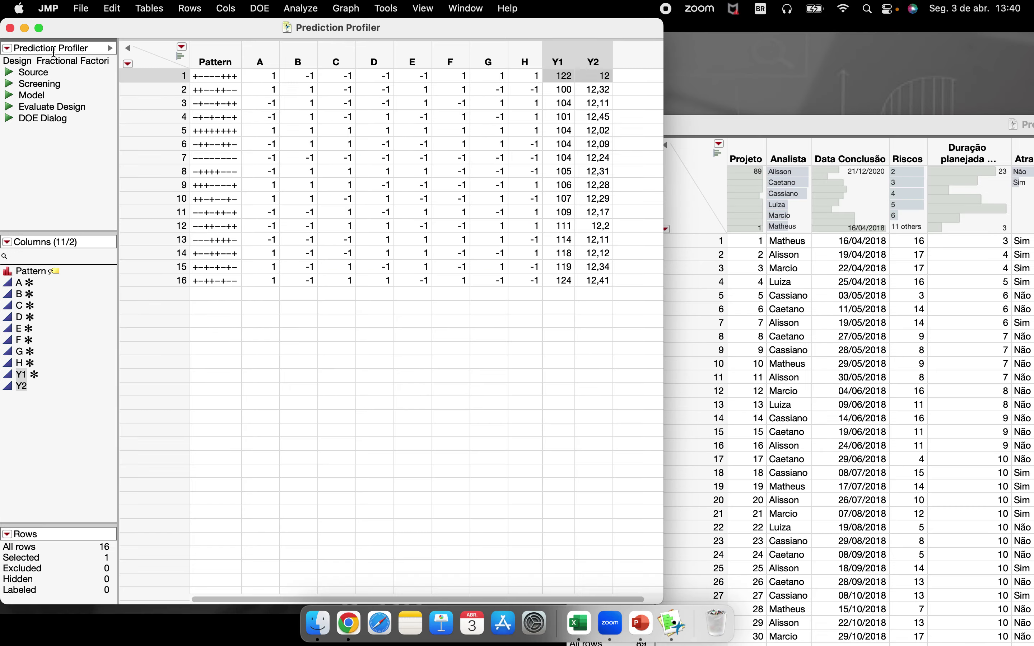
left_click(25, 28)
left_click_drag(615, 125, 256, 82)
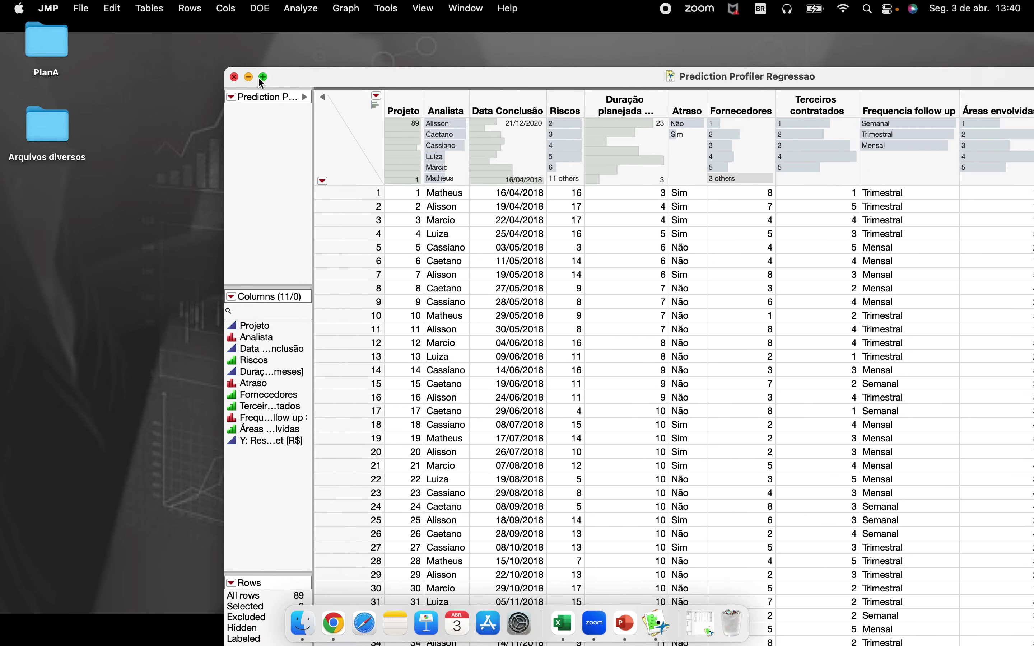
left_click(263, 77)
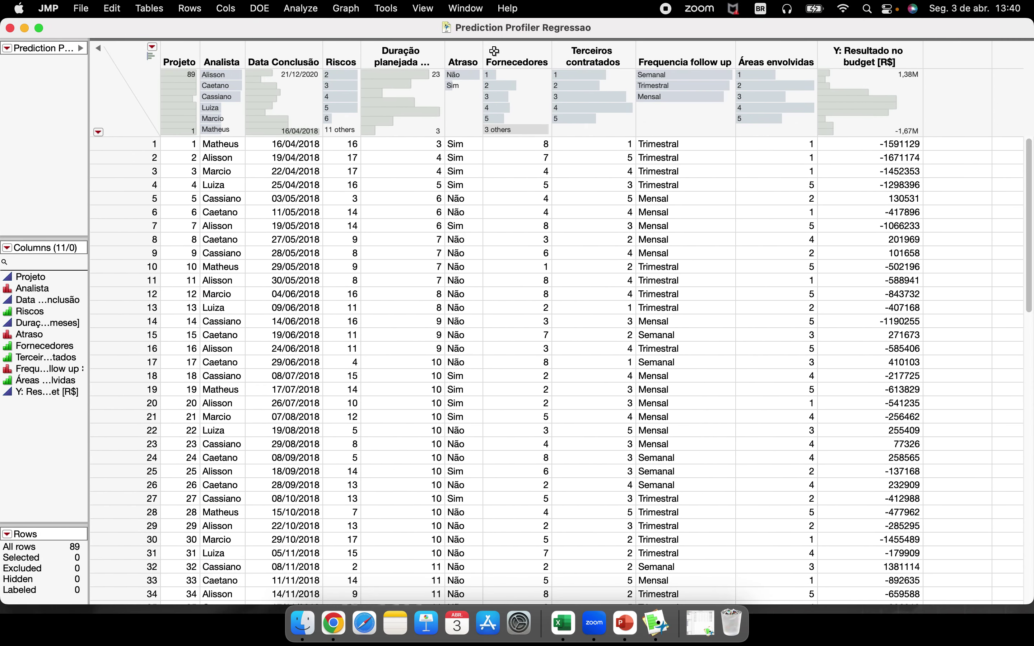
Step: Fit a least squares model of Y: Resultado no budget [R$] with all columns from Riscos to Áreas envolvidas as effects
left_click(301, 9)
left_click(316, 109)
left_click(204, 242)
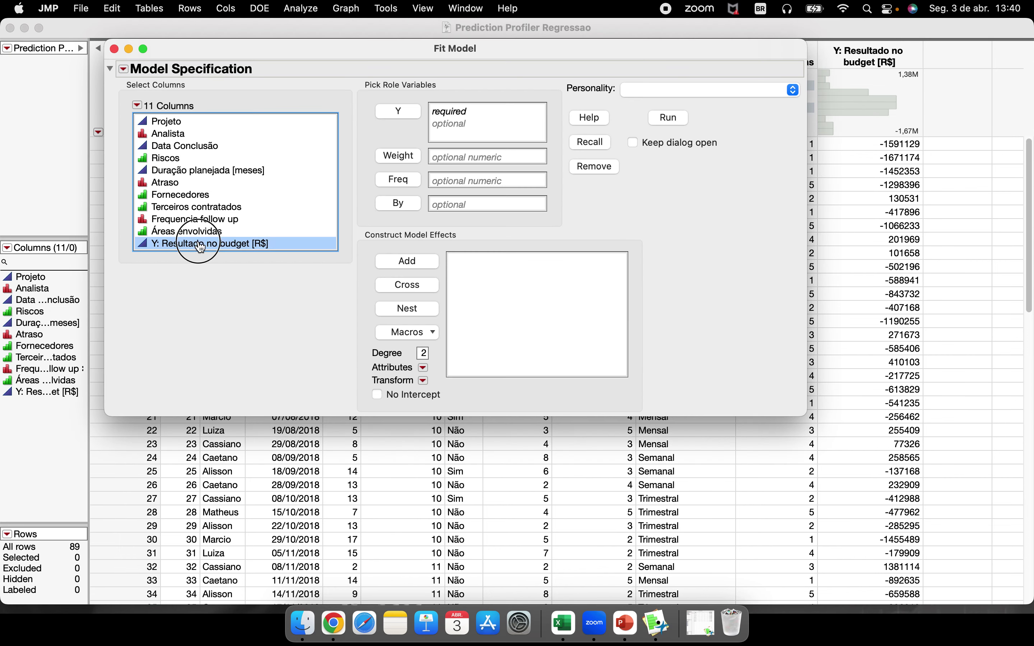
left_click(397, 112)
left_click_drag(172, 236, 157, 172)
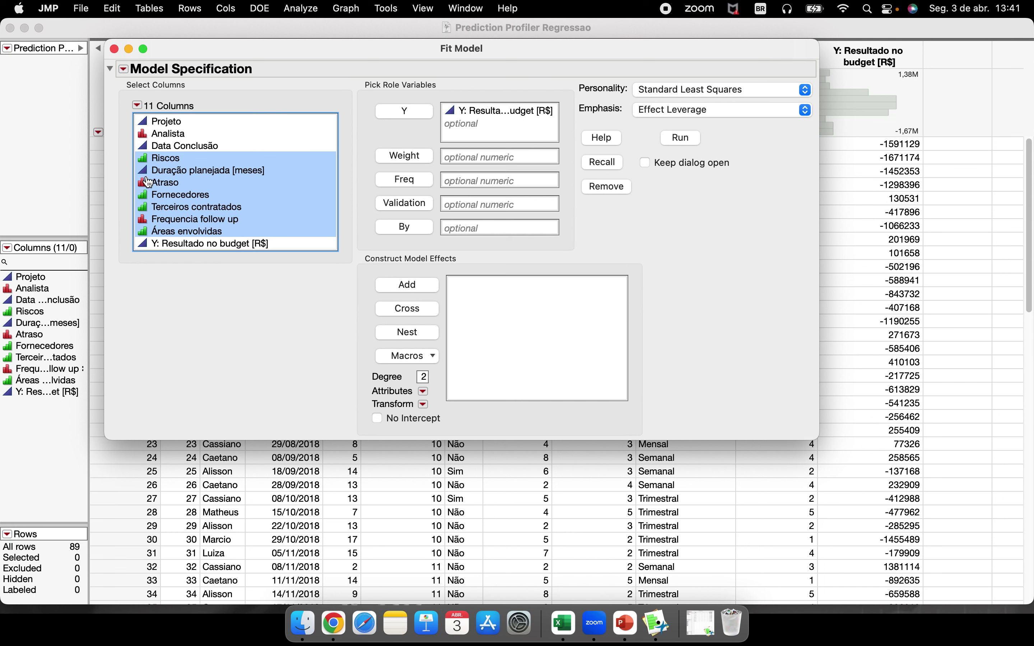
left_click(424, 285)
left_click(669, 139)
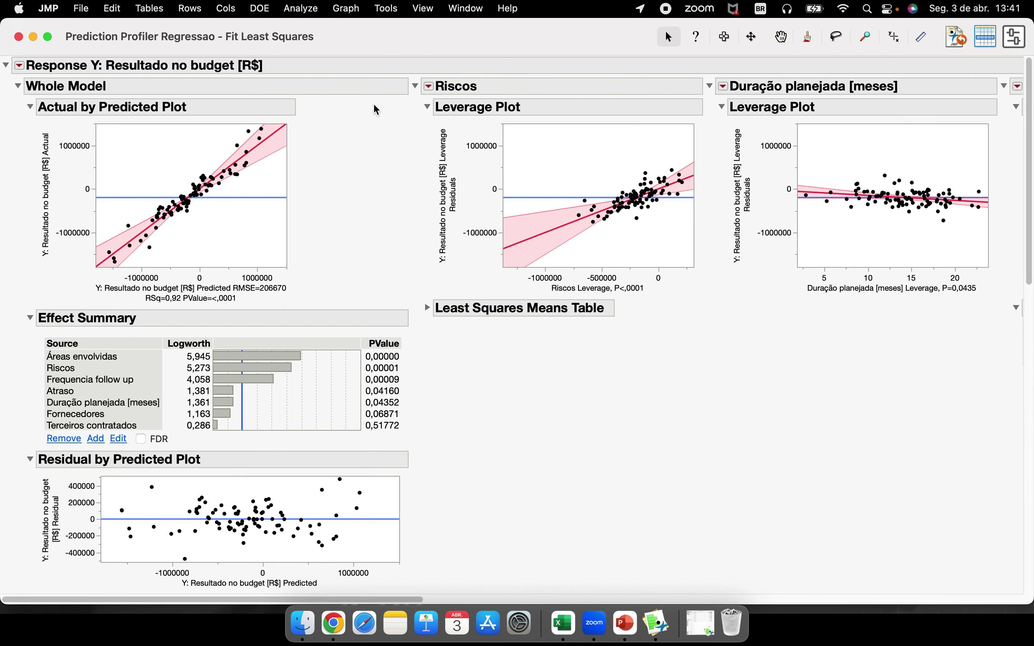
Step: Collapse all the factor leverage reports and every section under Whole Model, from Actual by Predicted Plot to Effect Tests
left_click(416, 86, "alt")
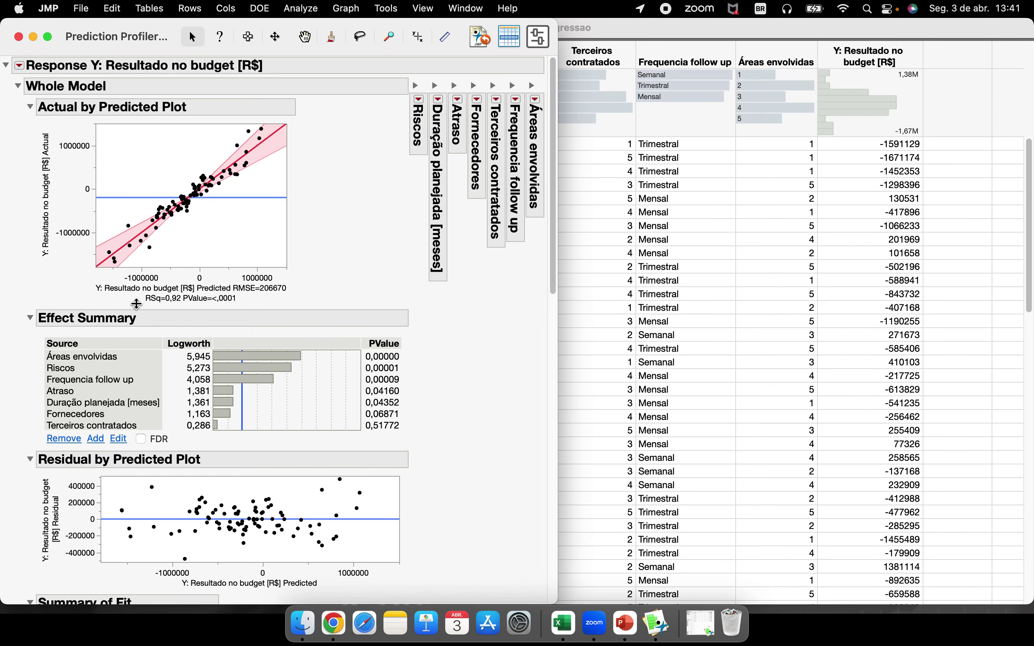
left_click(30, 106)
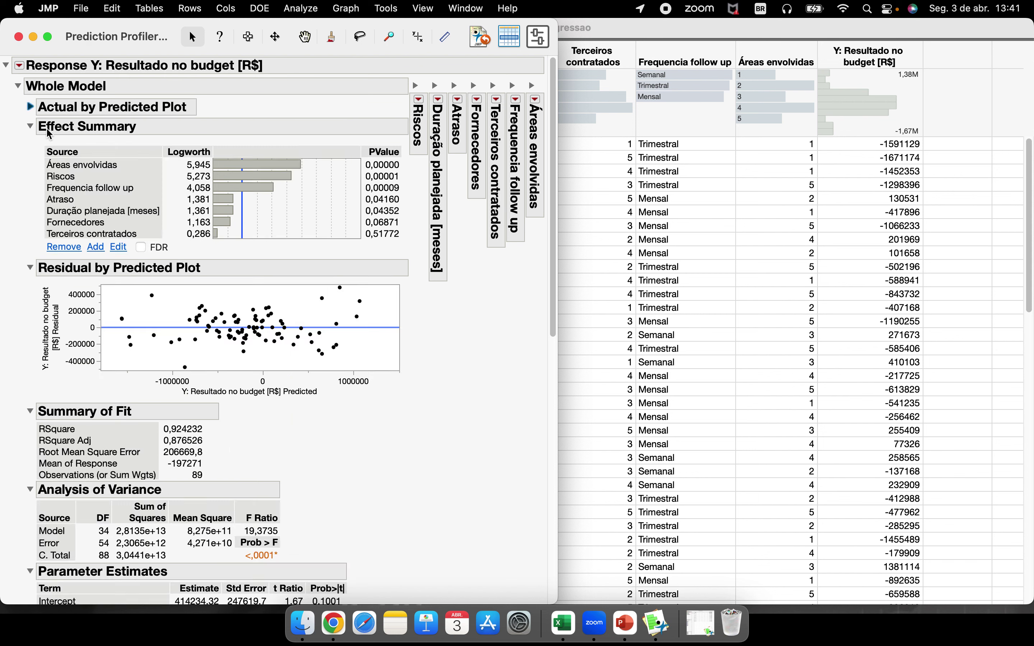
left_click(29, 128)
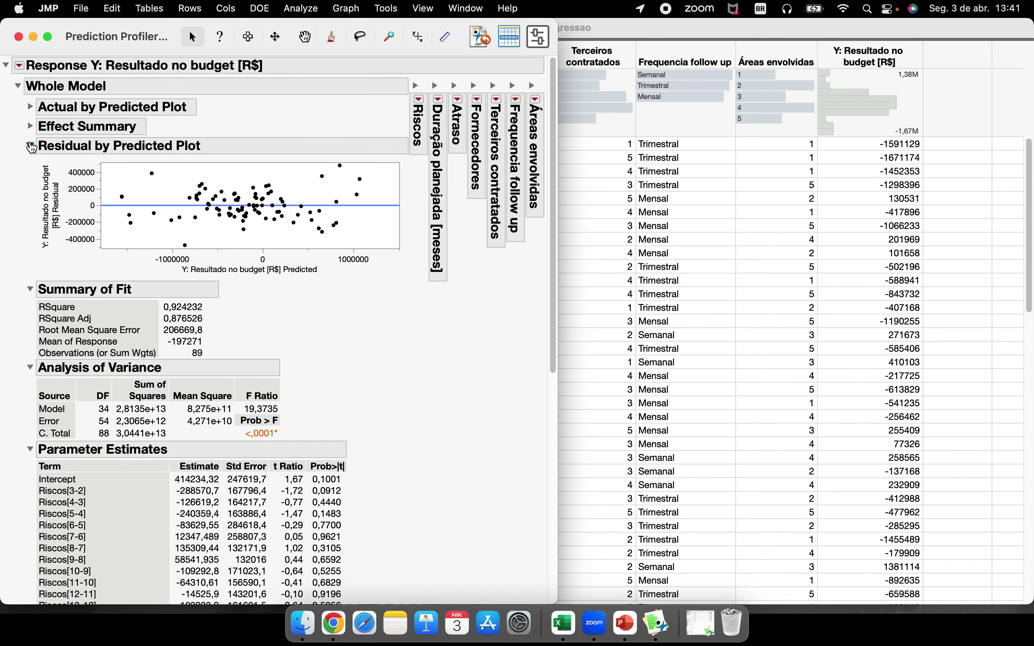
left_click(30, 146)
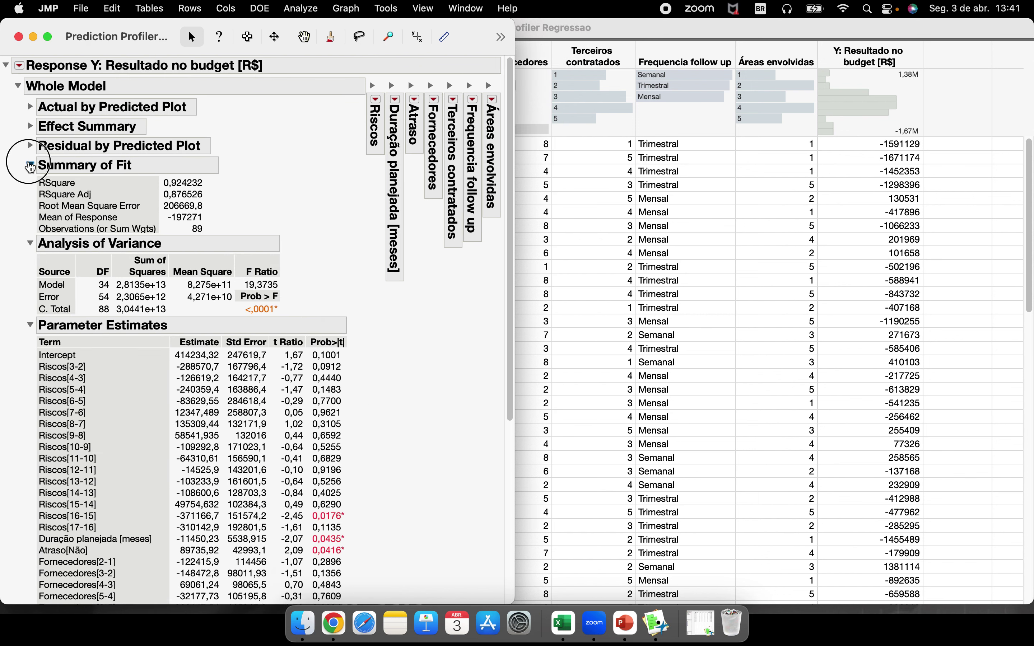
left_click(29, 166)
left_click(30, 184)
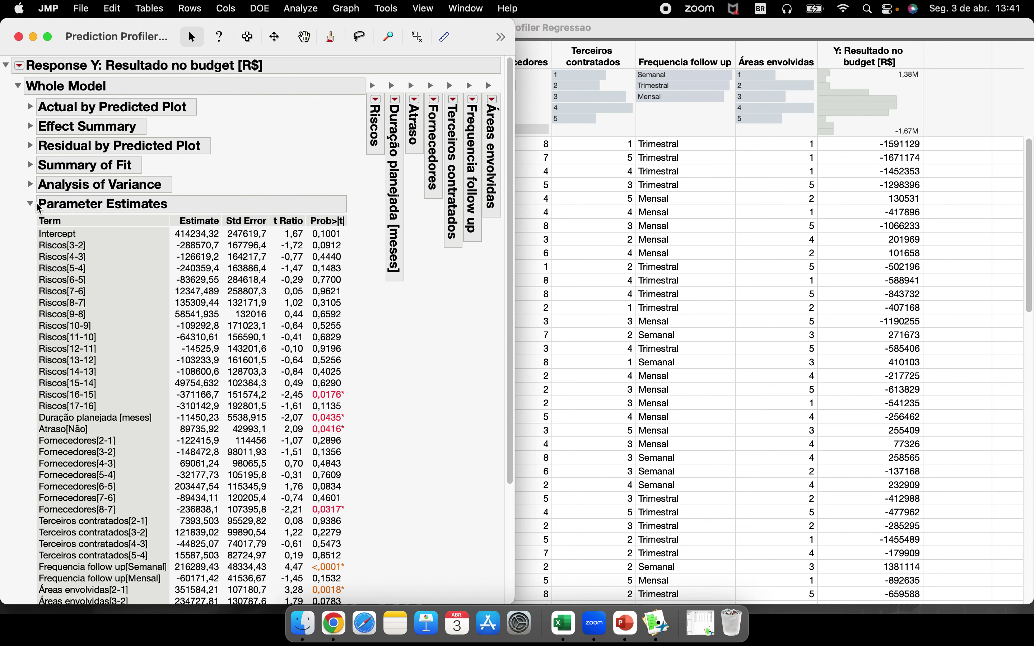
left_click(30, 203)
left_click(30, 223)
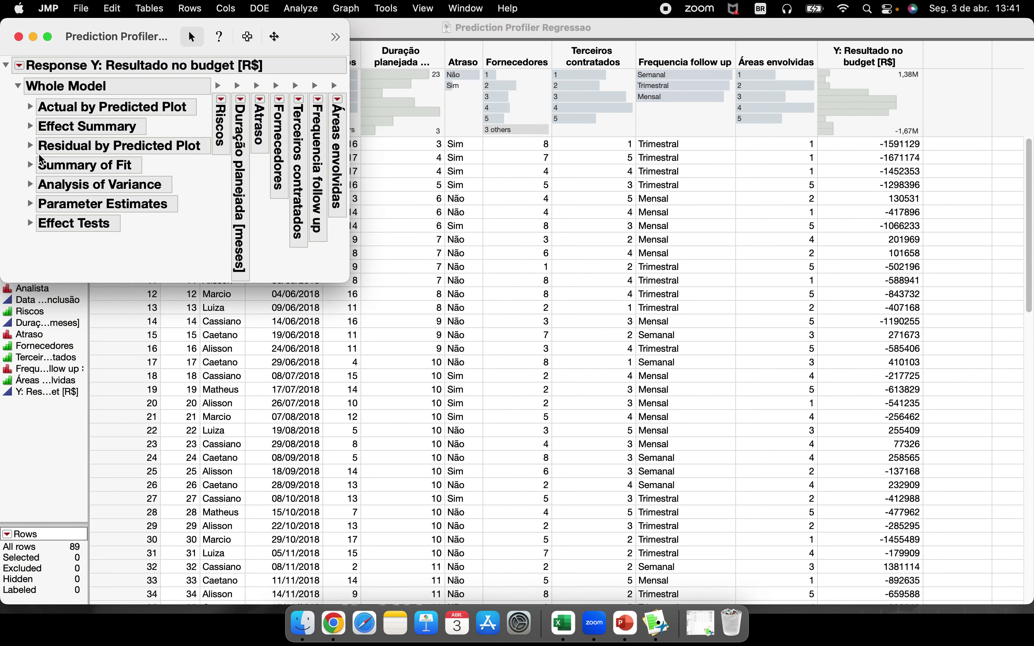
Step: Add the Prediction Profiler to the Resultado no budget model report
left_click(20, 65)
mouse_move(58, 92)
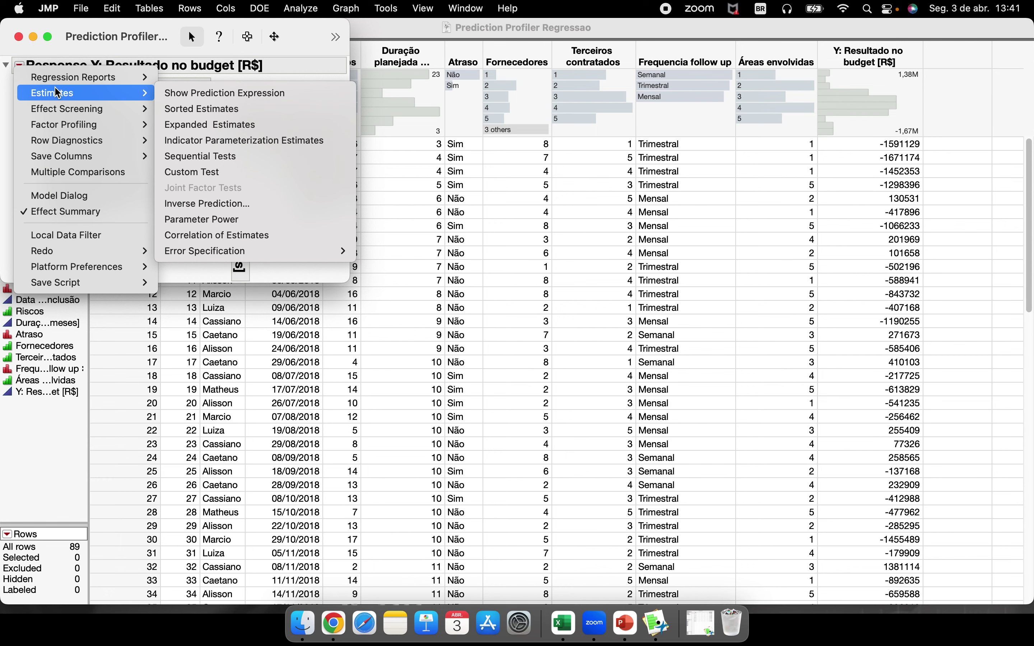
mouse_move(93, 128)
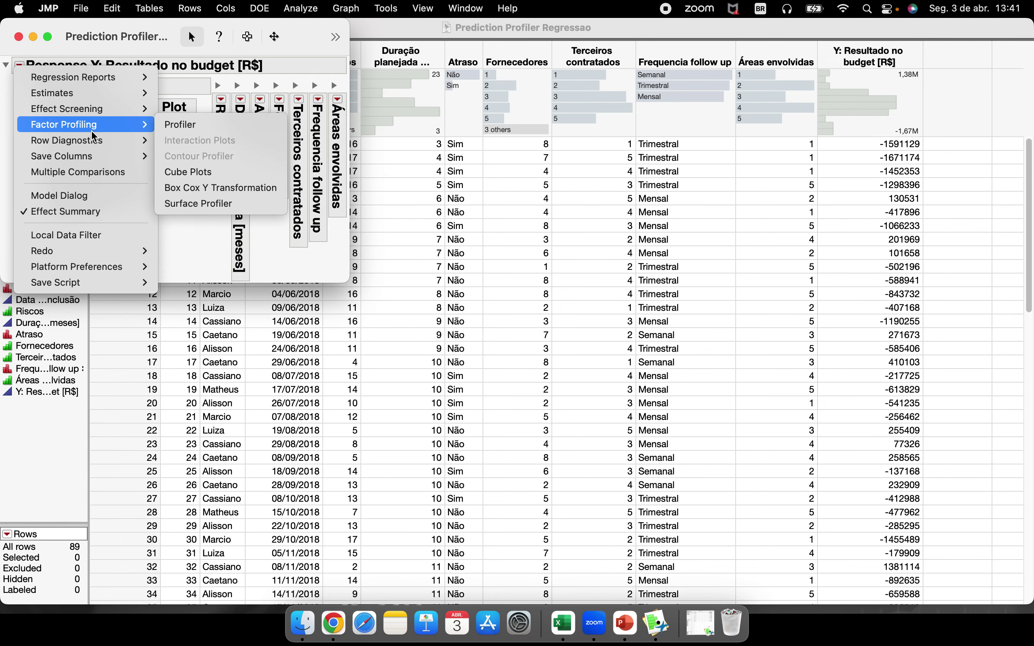
left_click(211, 133)
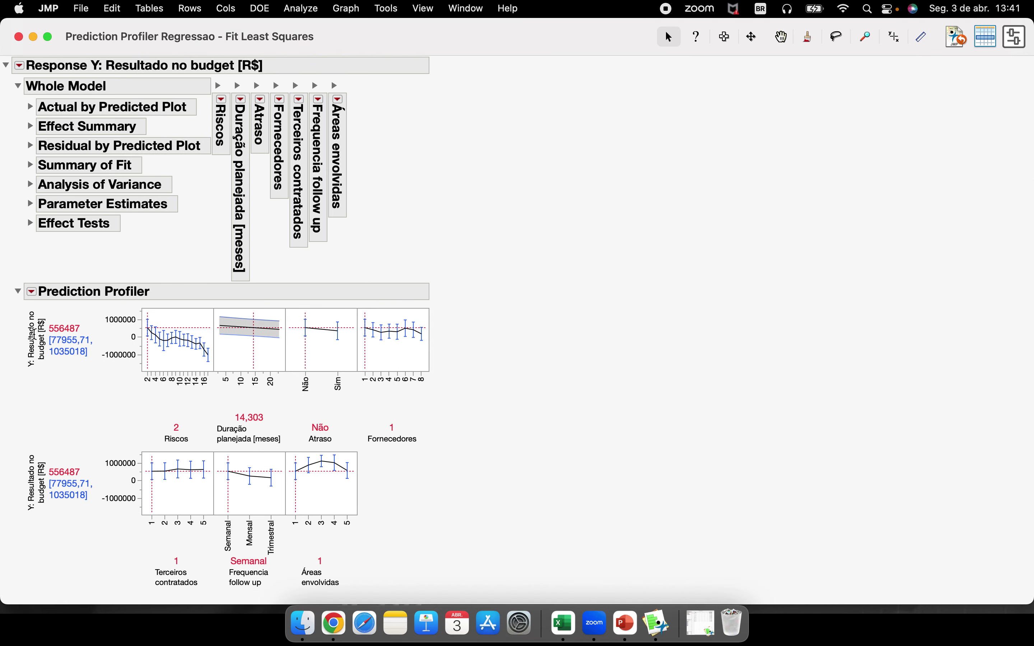
Step: Turn the Prediction Profiler's confidence intervals off and back on
left_click(31, 291)
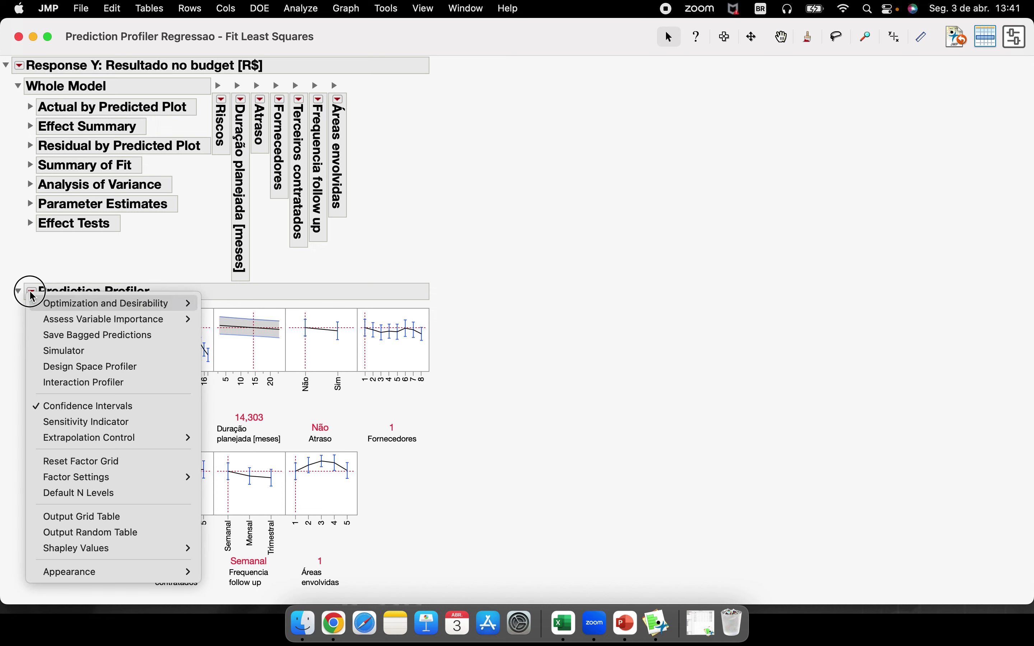
left_click(70, 409)
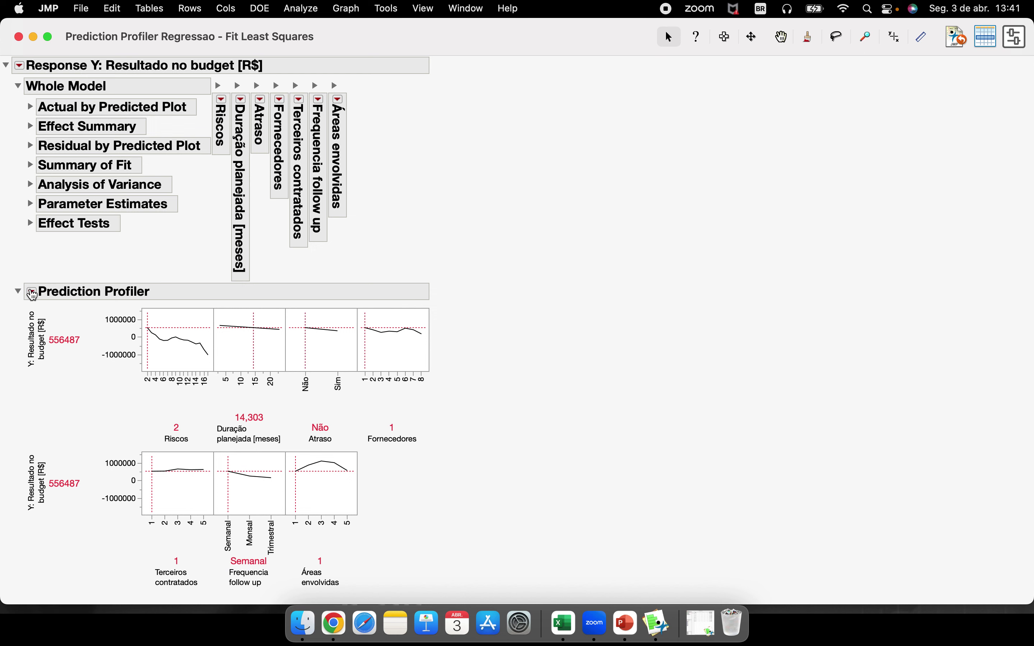
left_click(32, 292)
left_click(74, 412)
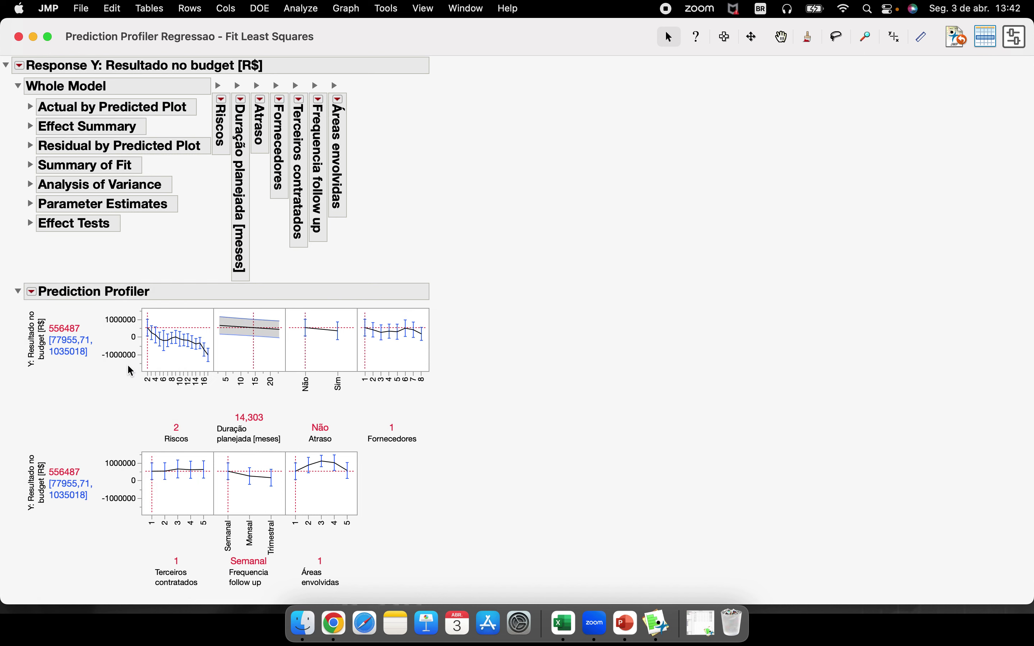
mouse_move(246, 295)
left_mouse_down()
mouse_move(221, 295)
mouse_move(254, 344)
mouse_move(274, 295)
left_mouse_up()
mouse_move(15, 319)
left_mouse_down()
mouse_move(15, 361)
mouse_move(93, 351)
left_mouse_up()
mouse_move(15, 332)
left_mouse_down()
mouse_move(56, 332)
mouse_move(41, 319)
mouse_move(49, 339)
mouse_move(88, 348)
mouse_move(45, 344)
left_mouse_up()
Step: Arrange all seven factor plots of the Prediction Profiler in a single row
left_click(32, 293)
mouse_move(112, 571)
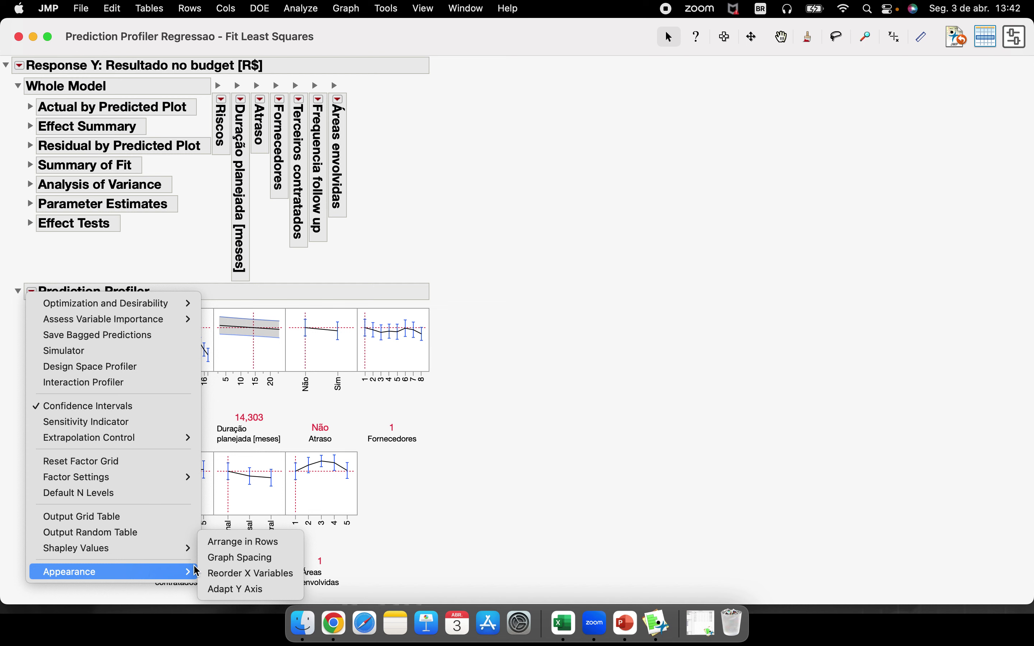
left_click(264, 547)
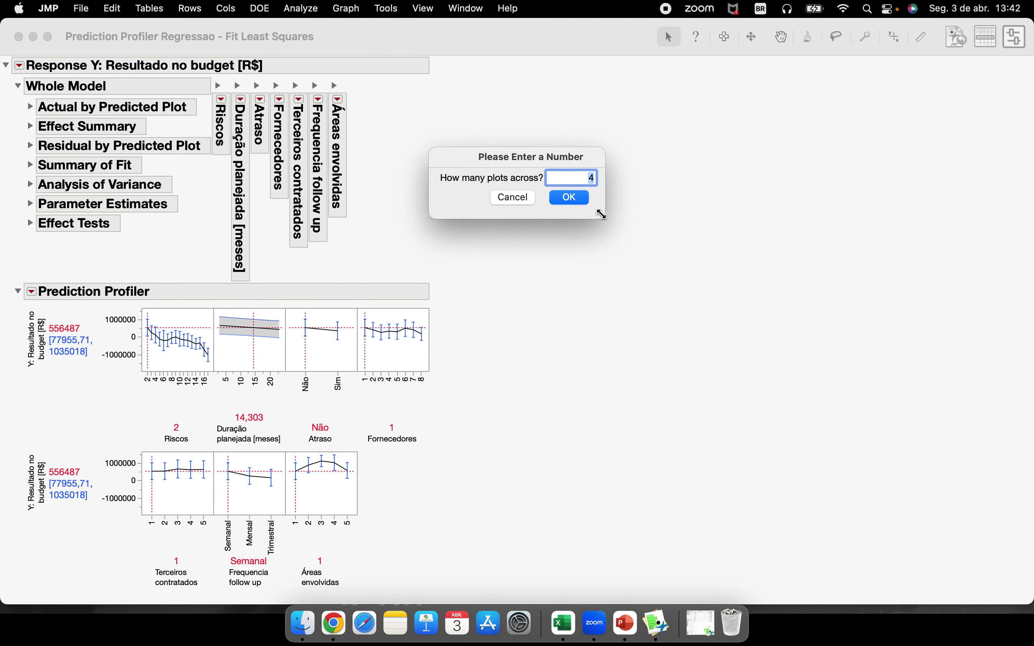
left_click(584, 203)
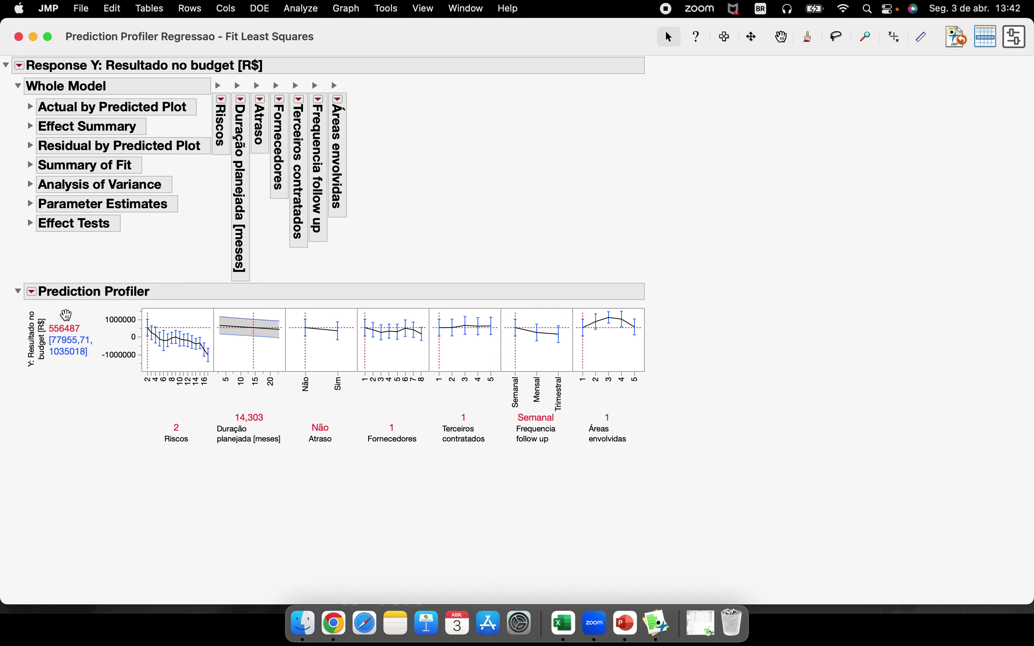
Step: Turn off the Prediction Profiler's confidence intervals and set Riscos to 8
left_click(31, 292)
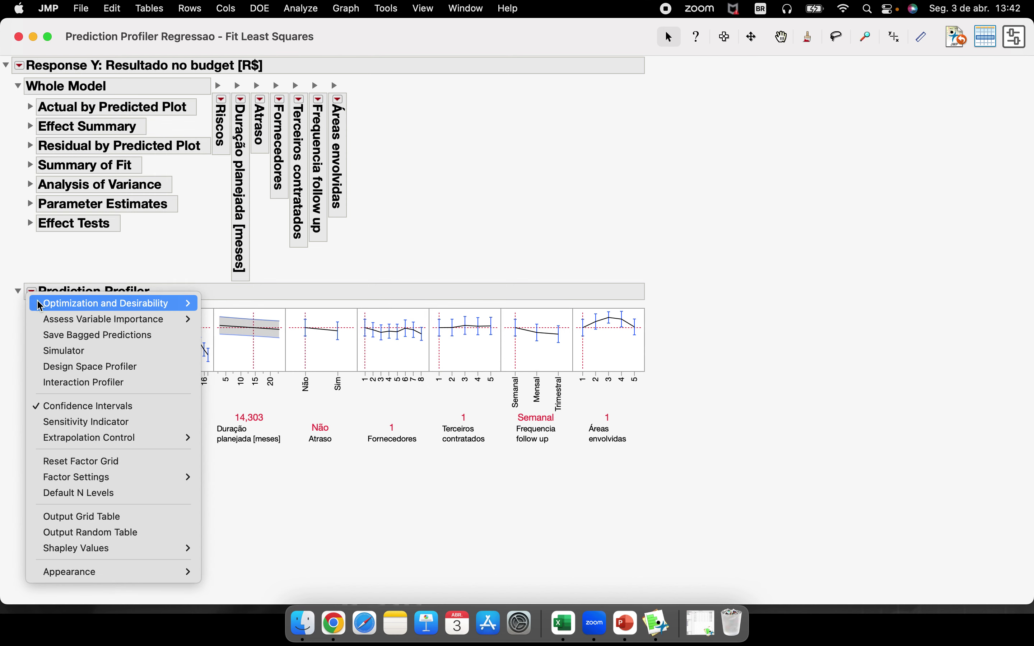
left_click(86, 406)
mouse_move(156, 358)
left_mouse_down()
mouse_move(177, 359)
mouse_move(165, 377)
left_mouse_up()
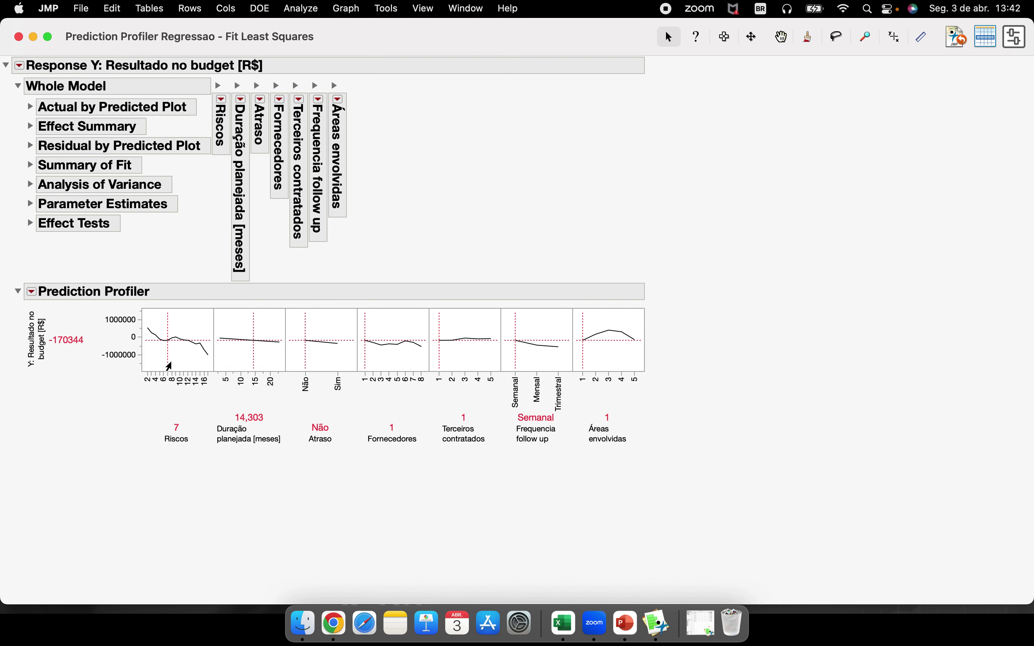
left_click(173, 363)
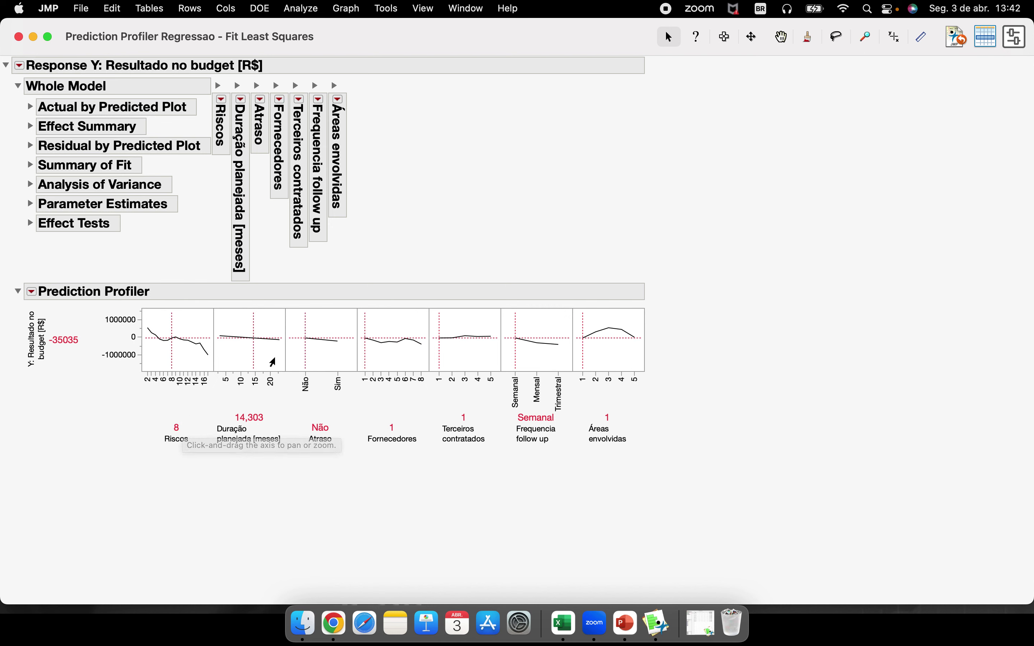
Step: Set Duração planejada to 12, Fornecedores to 4, Terceiros contratados to 3, Frequencia follow up to Mensal and Áreas envolvidas to 3
left_click(255, 417)
type("12")
key("Return")
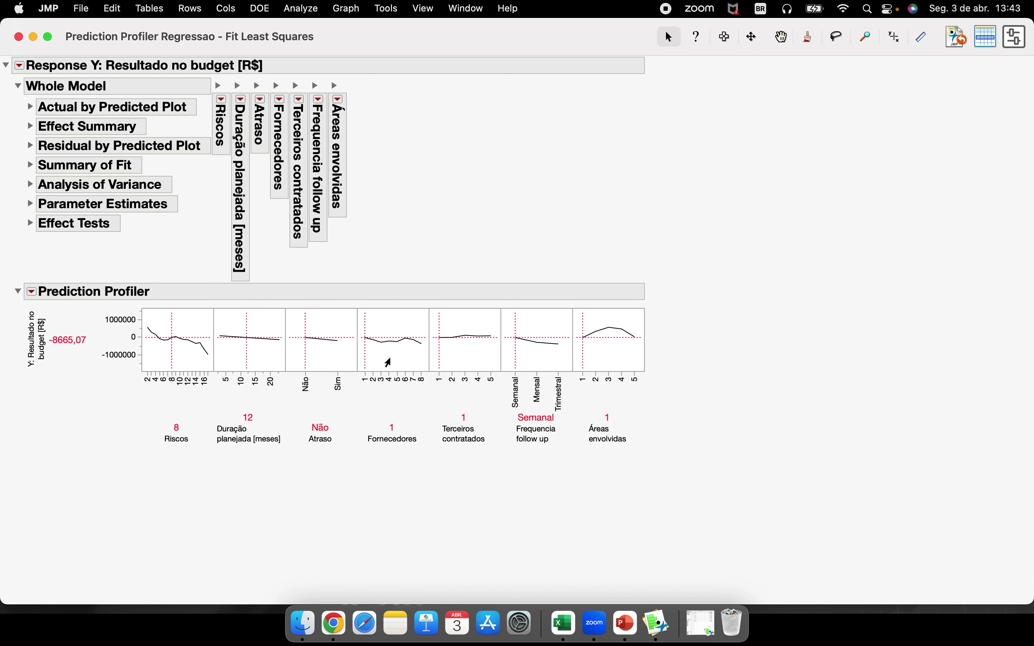
left_click(388, 363)
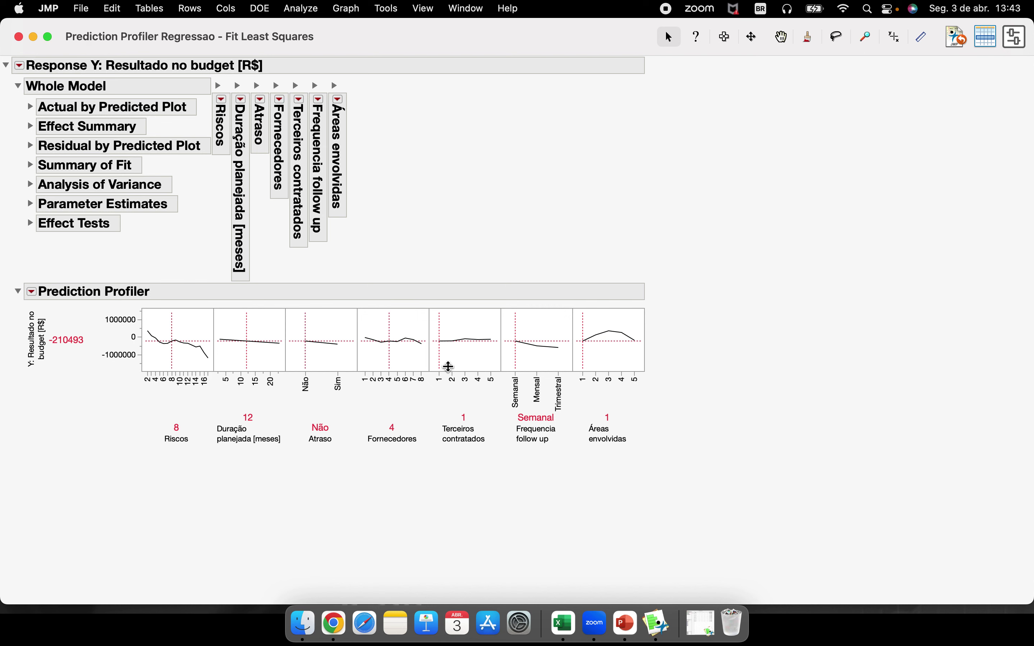
left_click(464, 361)
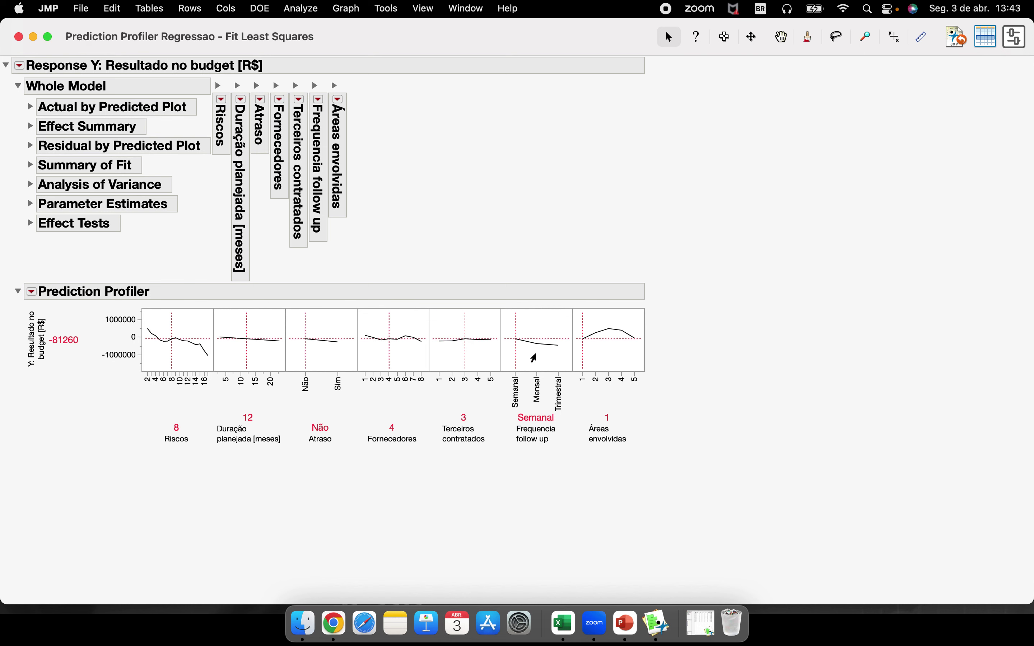
left_click(536, 357)
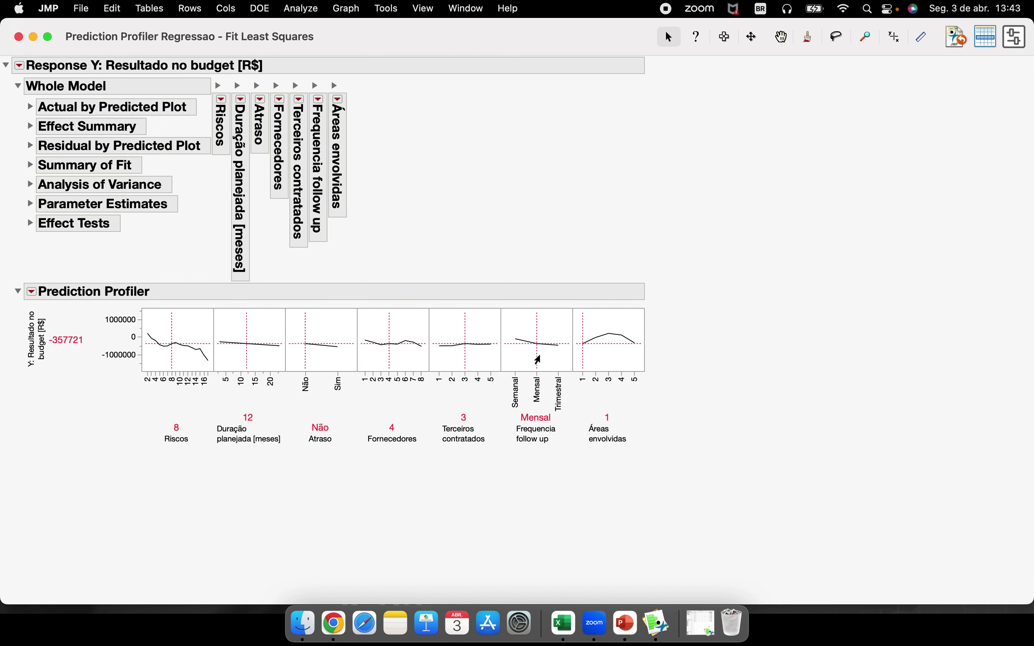
left_click(608, 353)
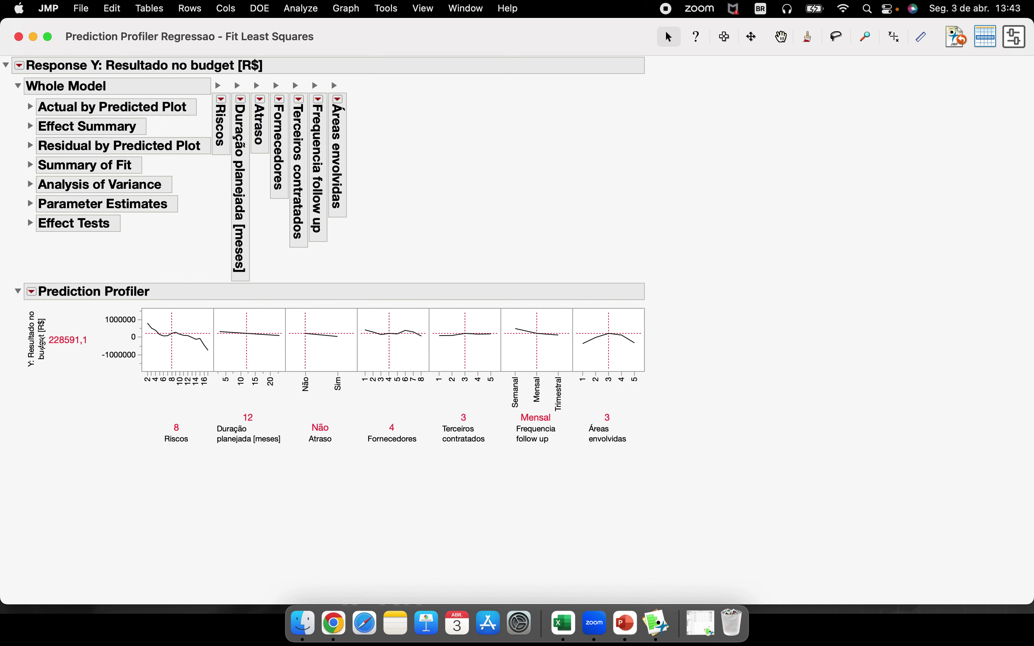
Step: Show the confidence intervals for the current factor settings in the Prediction Profiler and hide them again
mouse_move(4, 337)
left_mouse_down()
mouse_move(10, 355)
mouse_move(50, 368)
mouse_move(87, 339)
mouse_move(42, 340)
mouse_move(89, 347)
left_mouse_up()
left_click(31, 292)
left_click(82, 409)
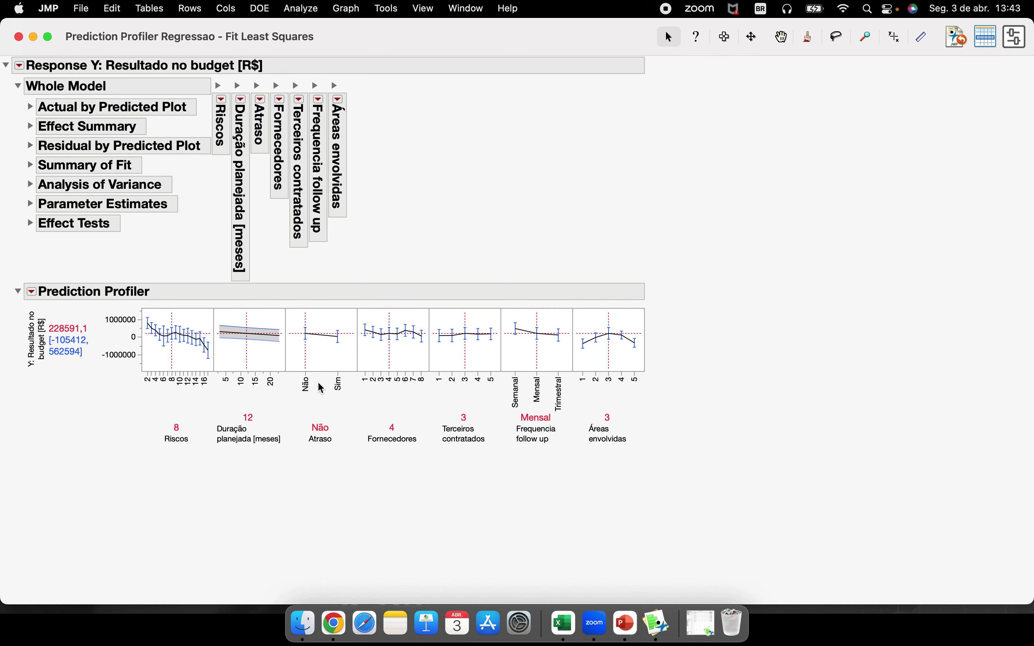
left_click(32, 292)
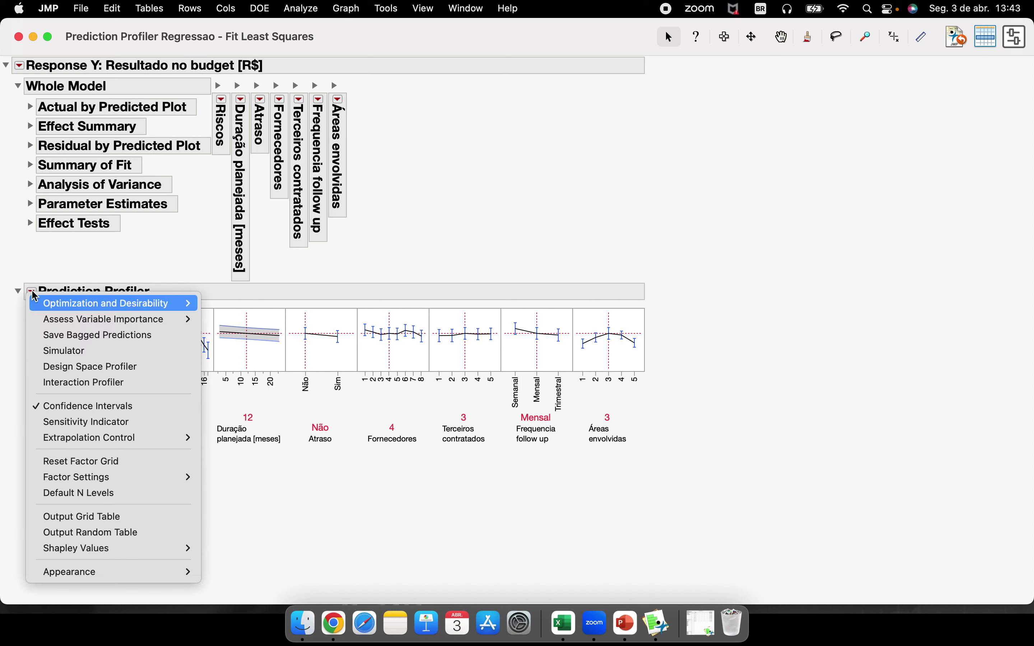
left_click(64, 407)
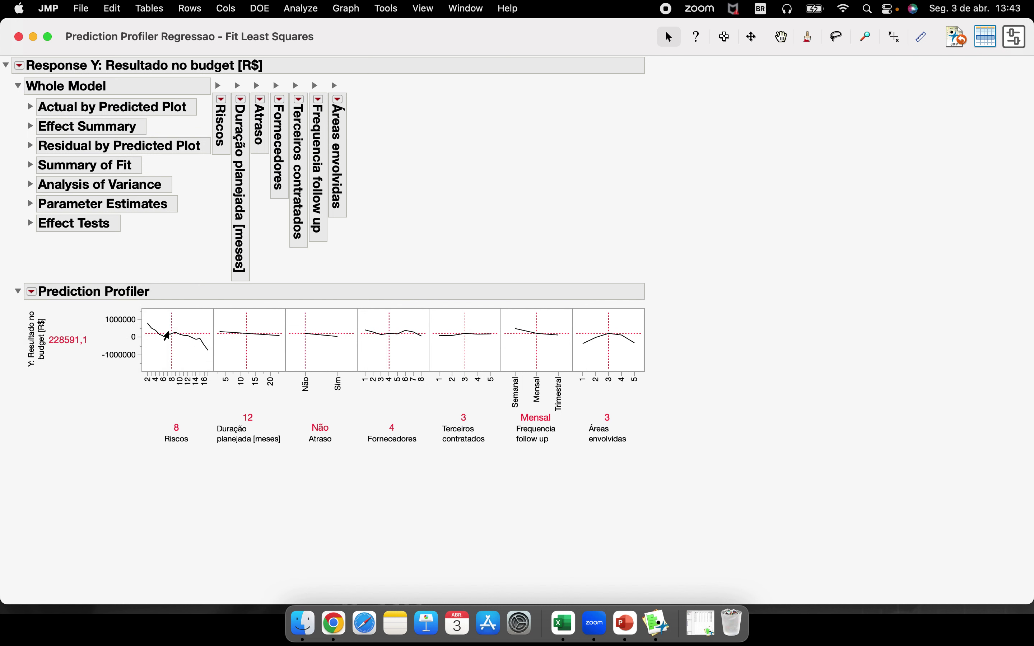
Step: Shift the profiler's Duração planejada setting to about 9,76 months and Riscos to 10
left_click_drag(162, 294, 314, 338)
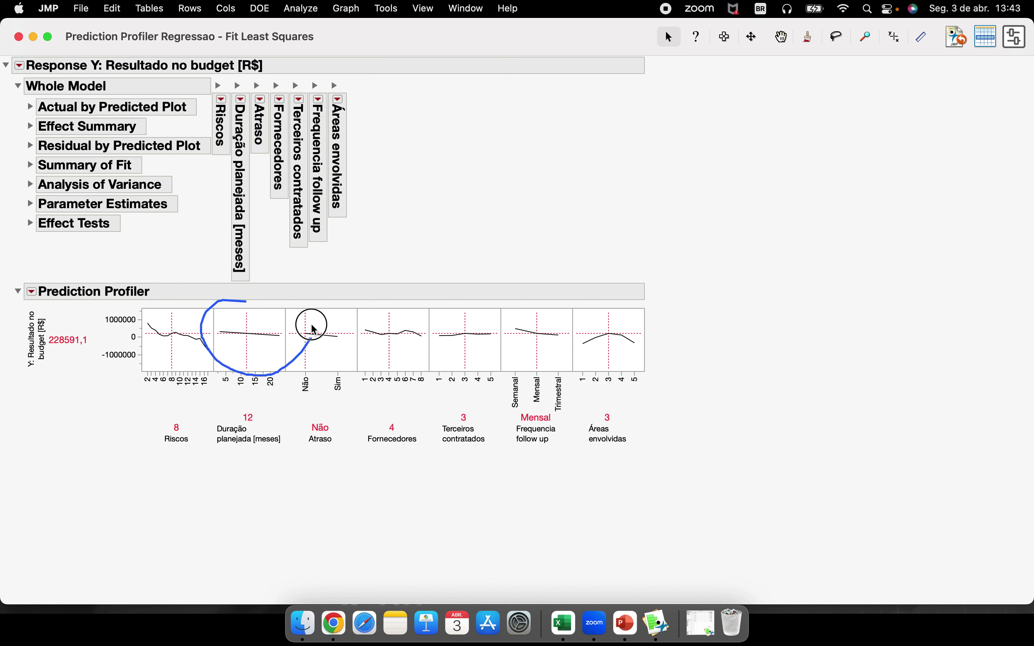
mouse_move(237, 354)
left_mouse_down()
mouse_move(266, 358)
mouse_move(240, 362)
left_mouse_up()
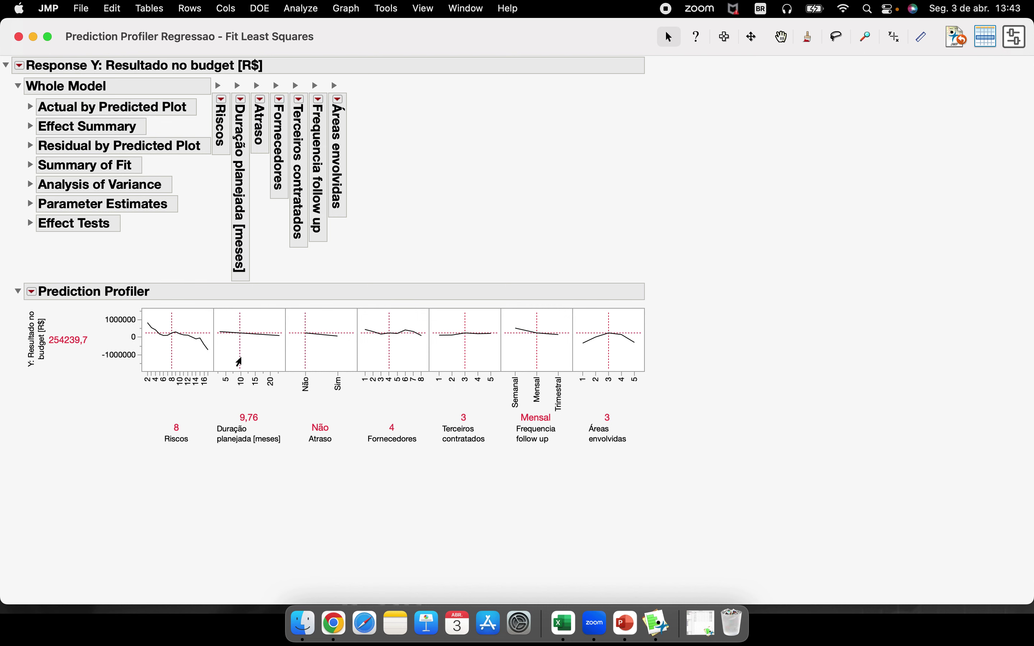
mouse_move(167, 354)
left_mouse_down()
mouse_move(143, 355)
mouse_move(198, 362)
mouse_move(148, 347)
mouse_move(174, 366)
mouse_move(194, 365)
mouse_move(180, 355)
left_mouse_up()
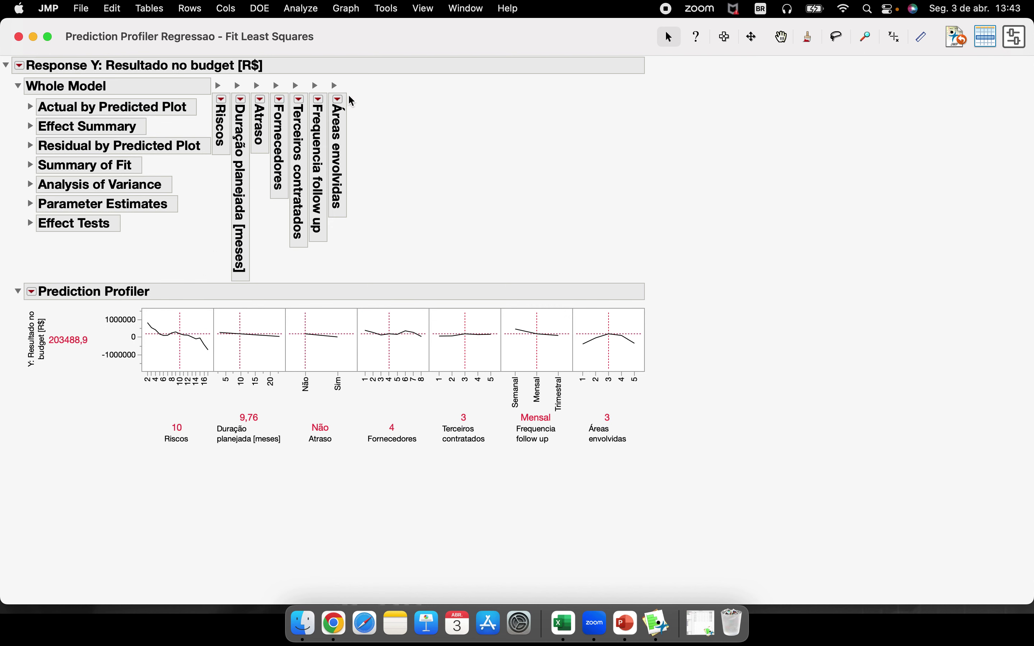
Step: Change the modeling type of the Riscos column to Continuous in the Prediction Profiler Regressao data table
left_click_drag(323, 31, 657, 67)
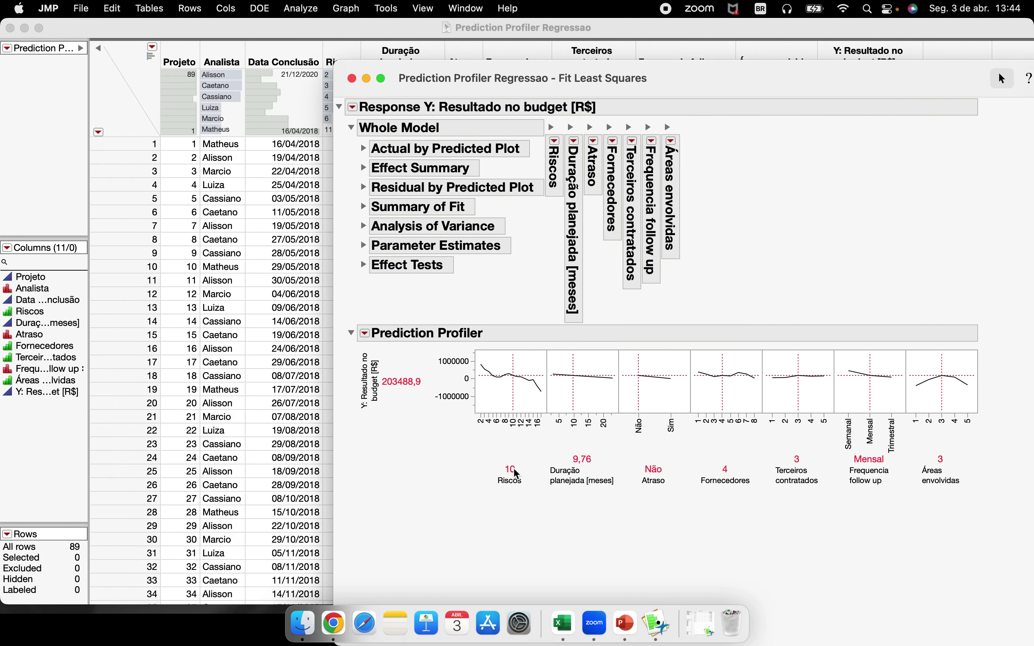
left_click(237, 249)
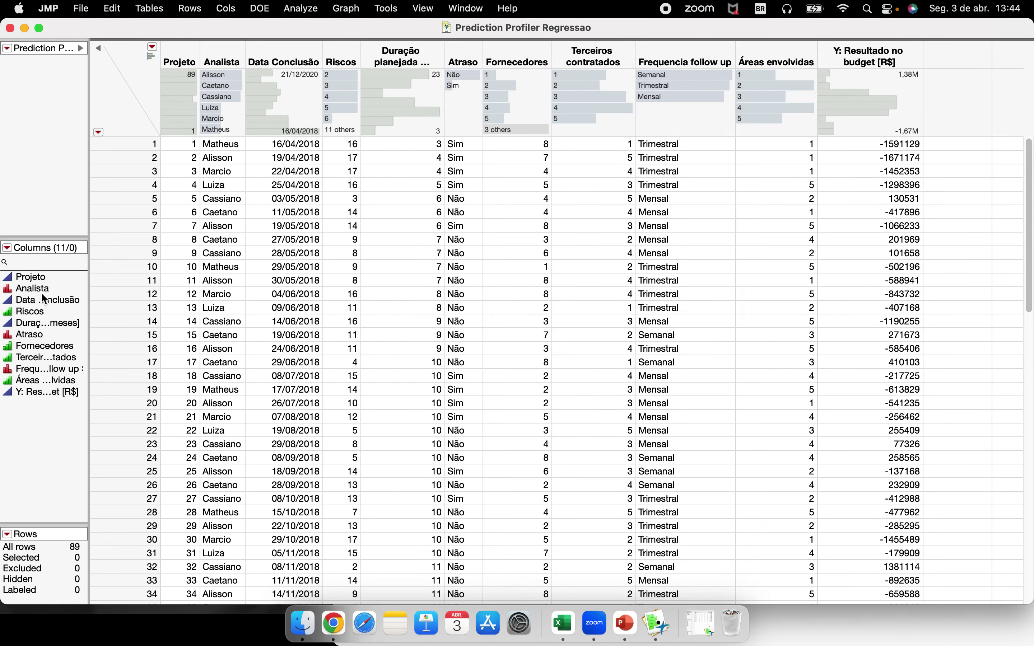
left_click(9, 312)
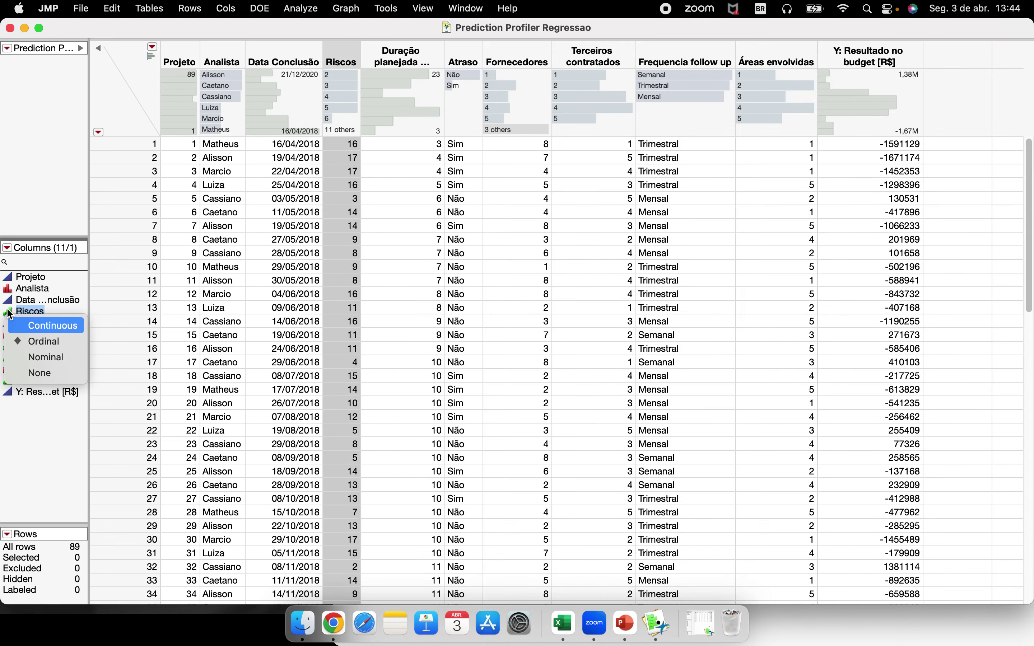
left_click(28, 327)
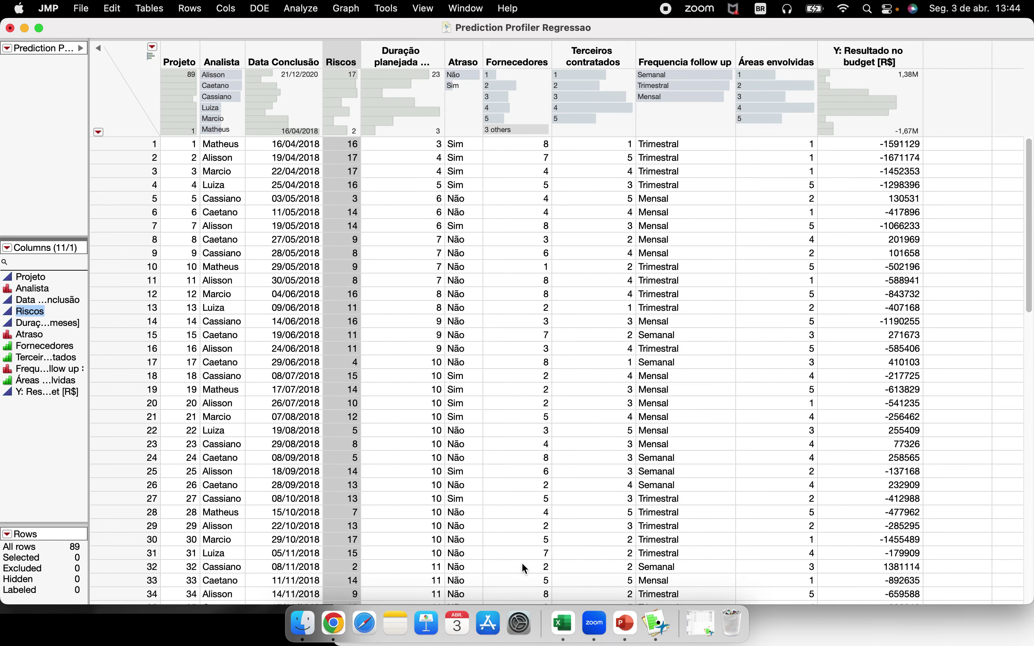
Step: Return to the Fit Least Squares report and redo the analysis with Riscos as a continuous factor
right_click(660, 632)
left_click(731, 500)
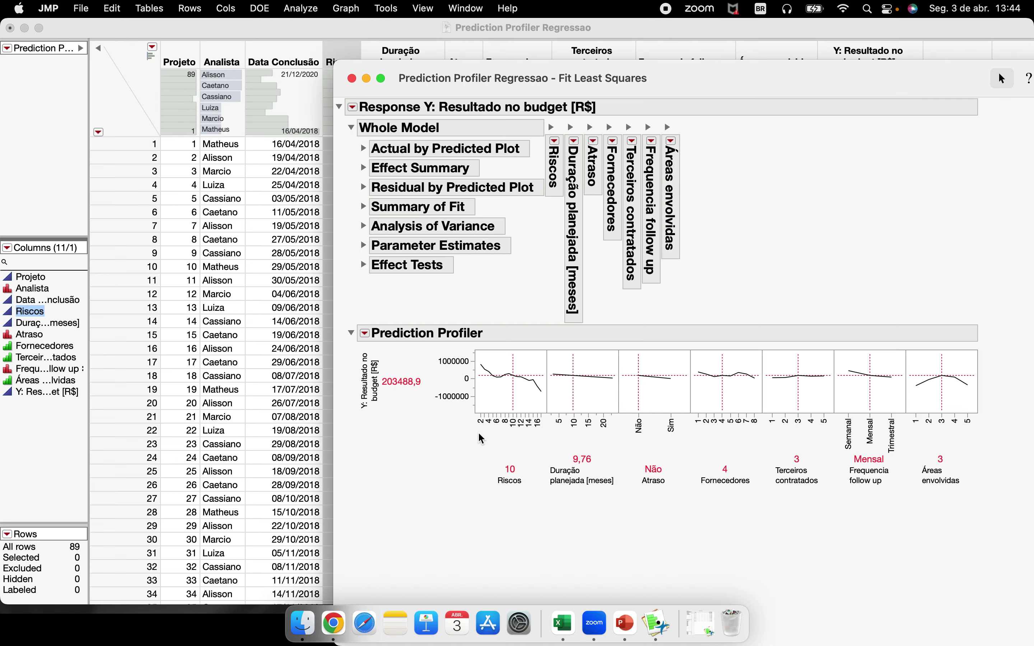
left_click_drag(445, 78, 268, 78)
left_click(177, 105)
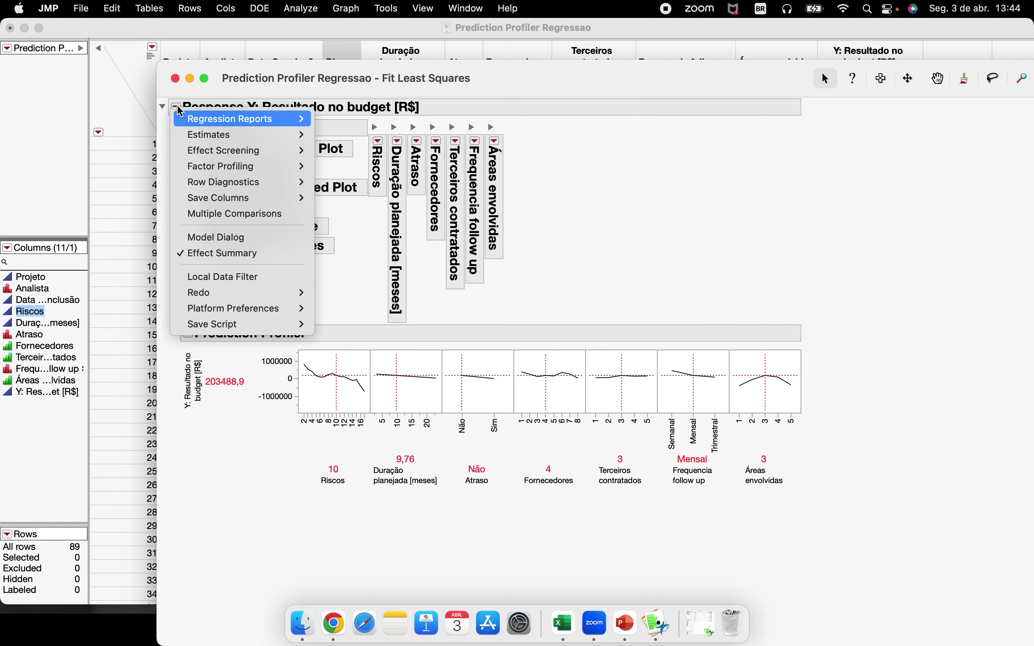
mouse_move(248, 292)
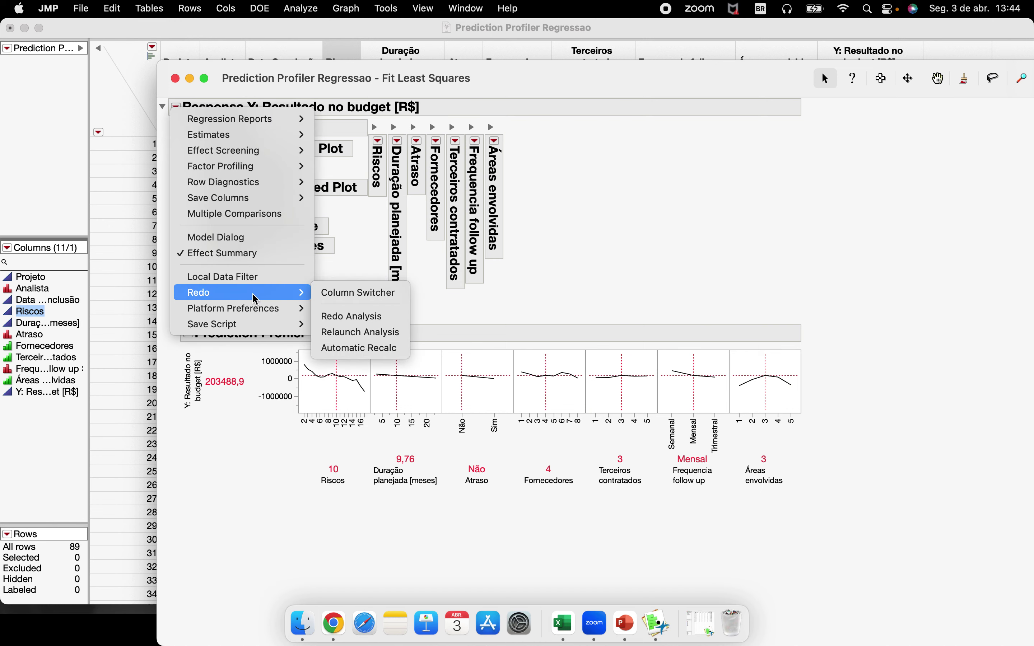
left_click(355, 318)
Step: Place the redone report beside the original and vary Riscos to about 5,13 and back up to about 10,63 in its profiler
left_click(235, 72)
left_click_drag(235, 72, 661, 93)
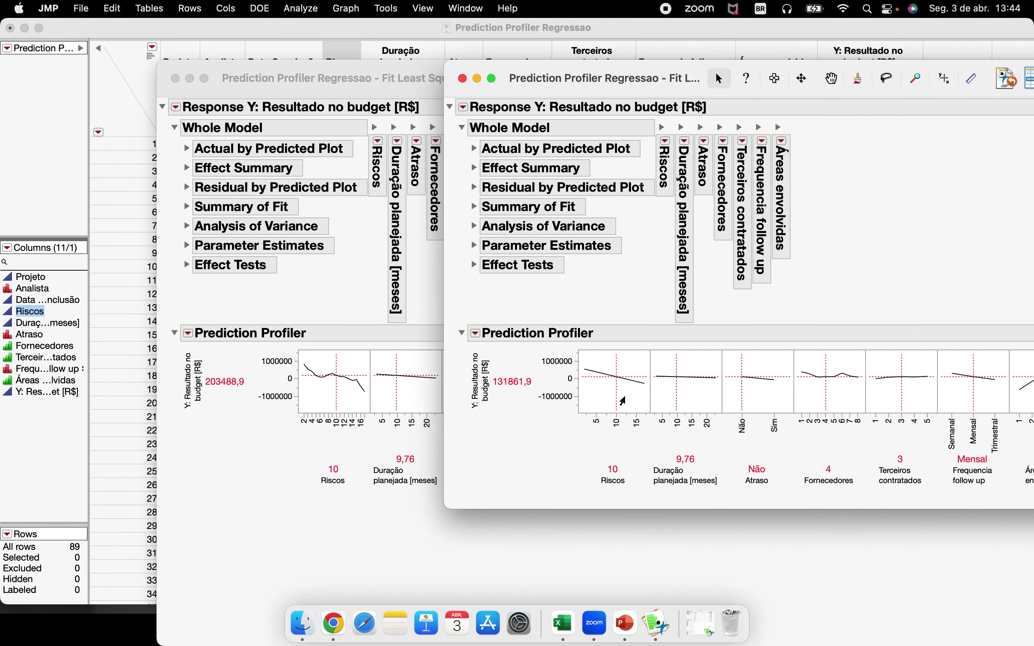
mouse_move(615, 393)
left_mouse_down()
mouse_move(594, 388)
mouse_move(632, 401)
mouse_move(600, 393)
mouse_move(620, 409)
mouse_move(596, 386)
left_mouse_up()
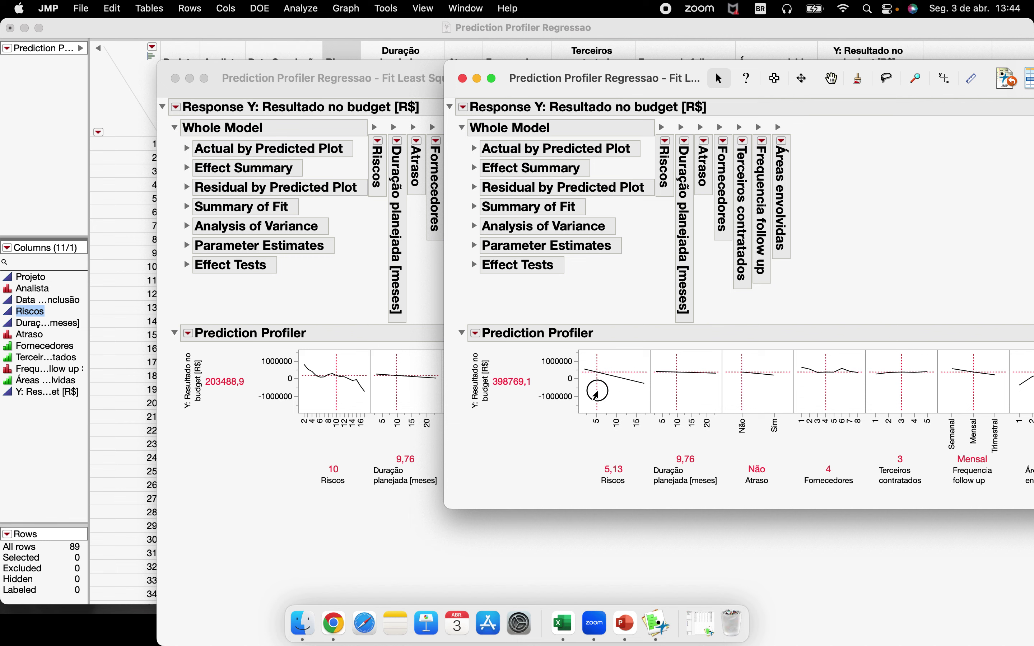
left_click_drag(596, 386, 620, 402)
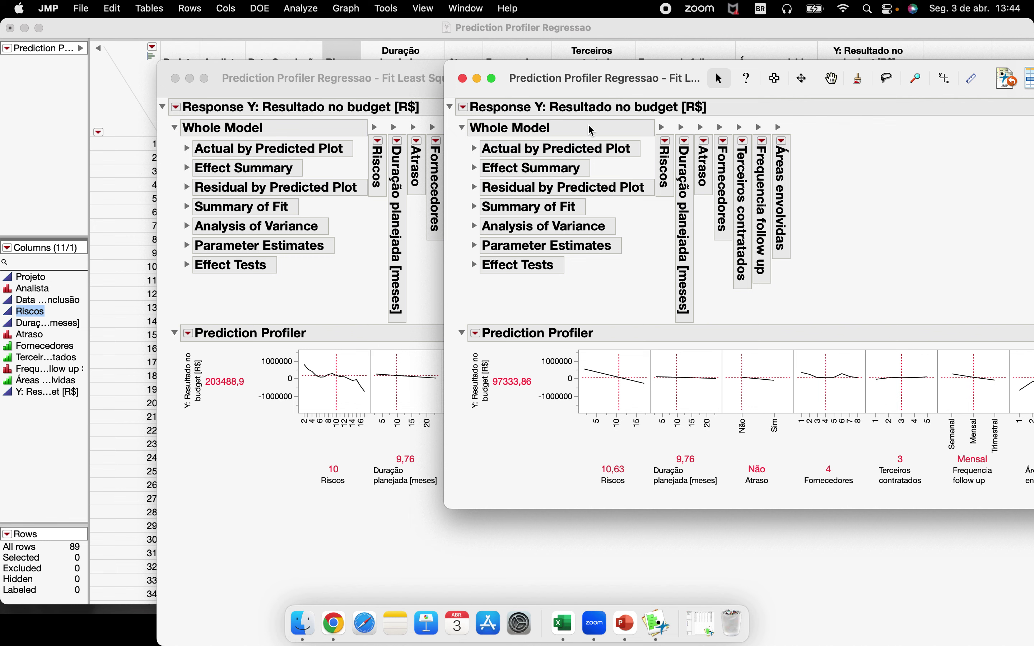
Step: Put away both regression reports and bring up the Prediction Profiler design table with factors A to H
left_click(464, 79)
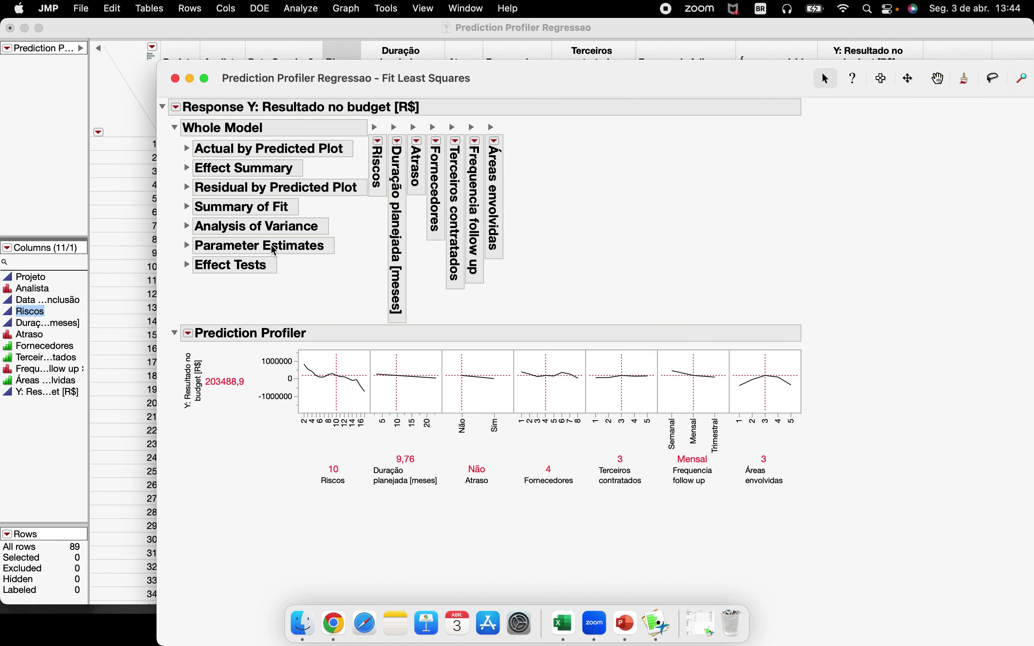
left_click(190, 78)
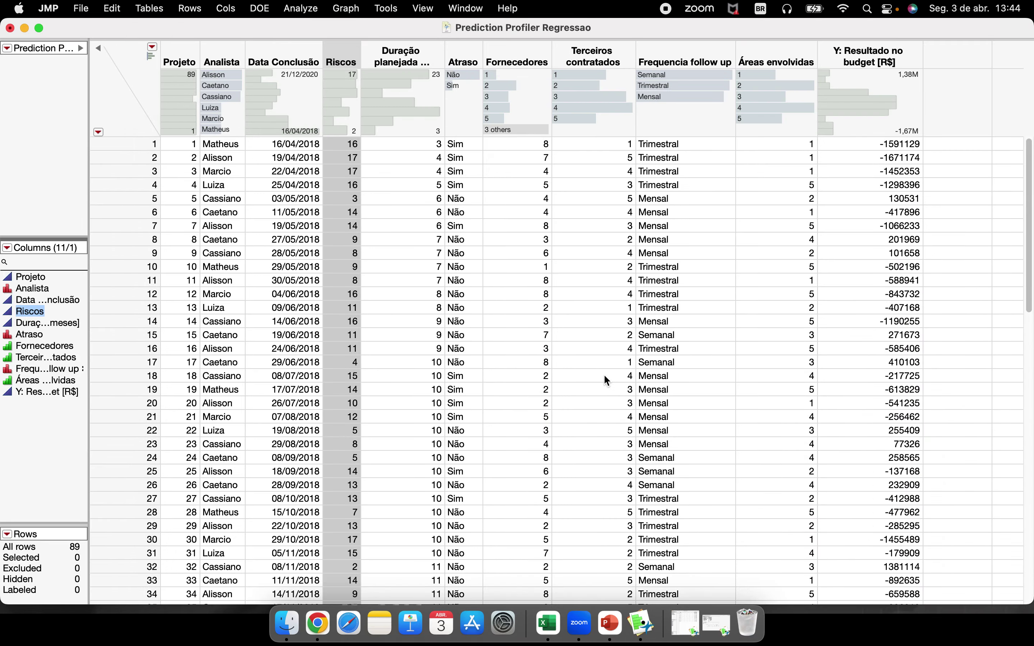
left_click(686, 624)
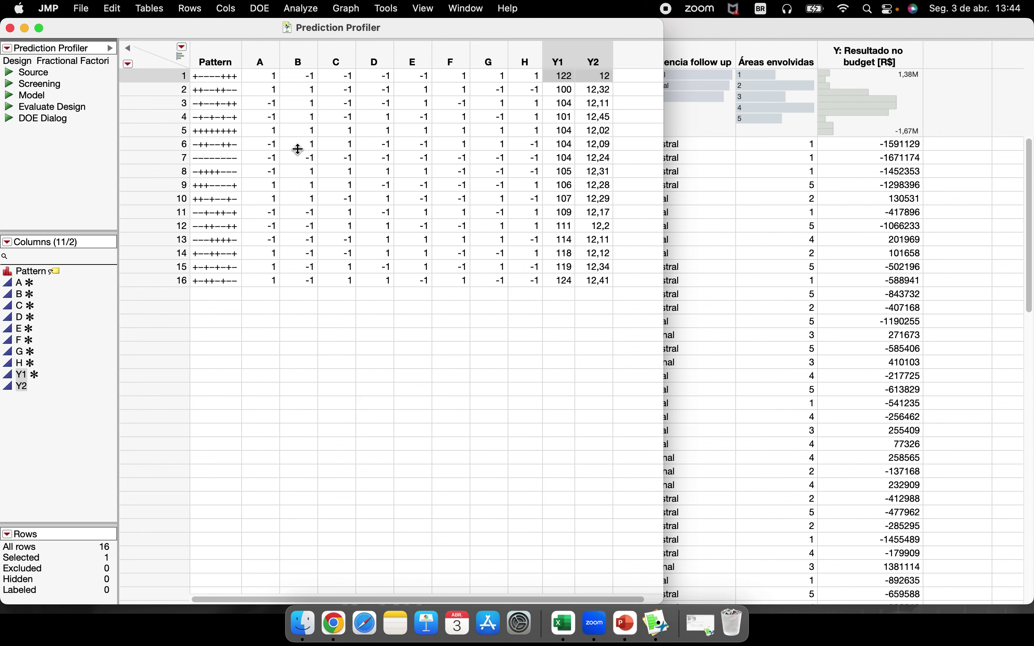